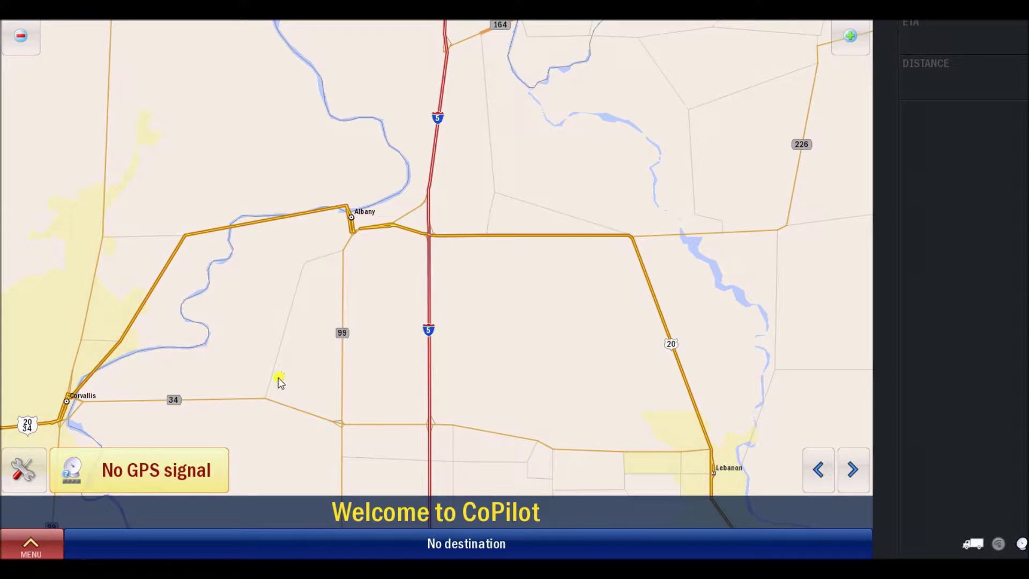
Open trip planning and add the city center of Portland, OR, Multnomah County as the first stop.
left_click(27, 546)
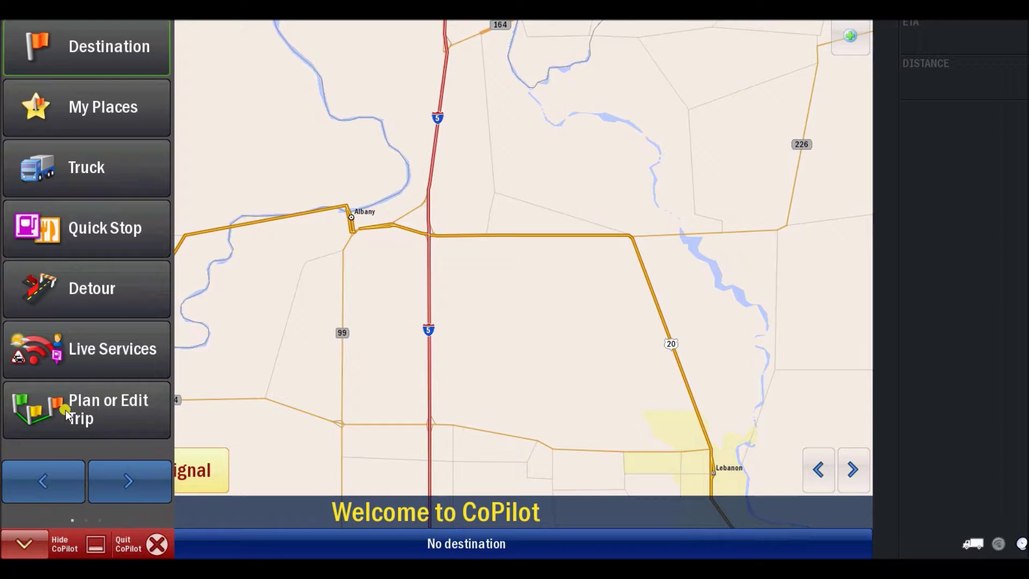
left_click(66, 416)
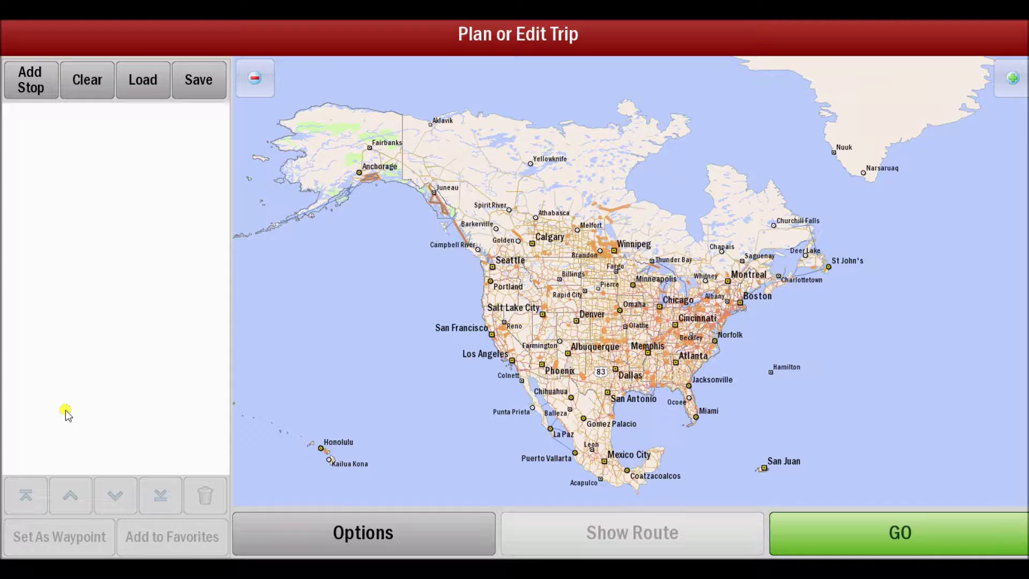
left_click(30, 74)
left_click(53, 51)
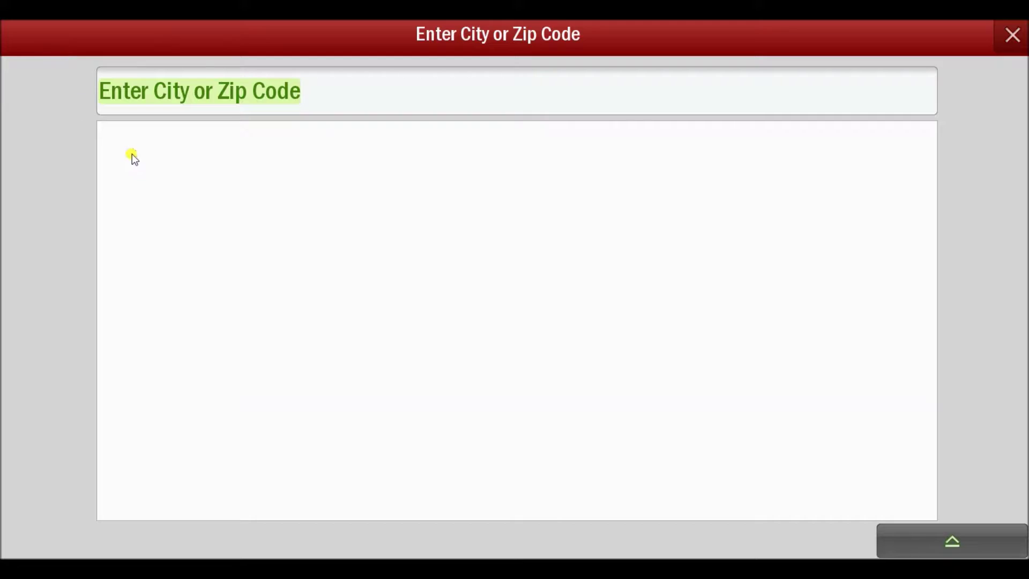
type("Portl")
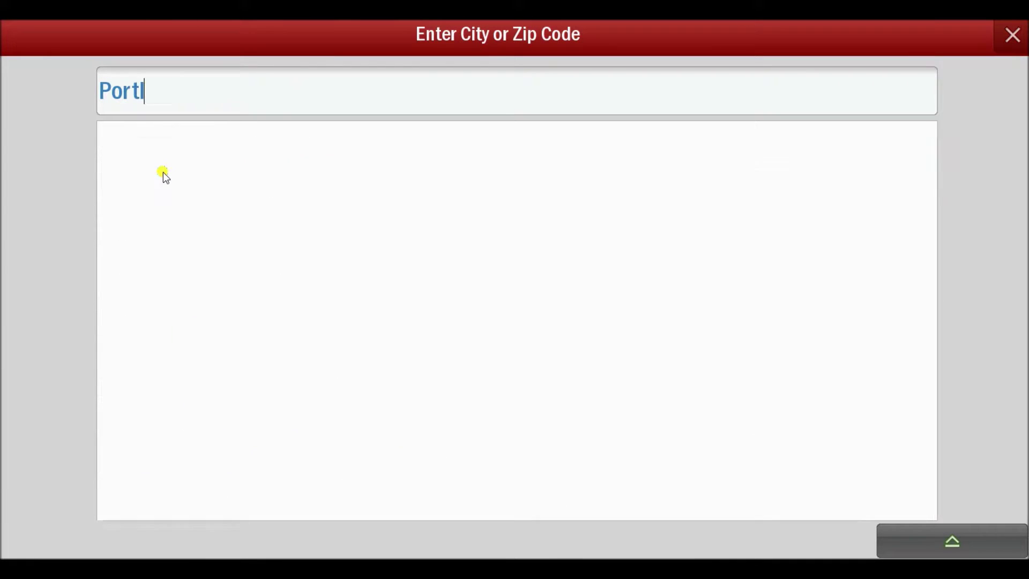
type("an")
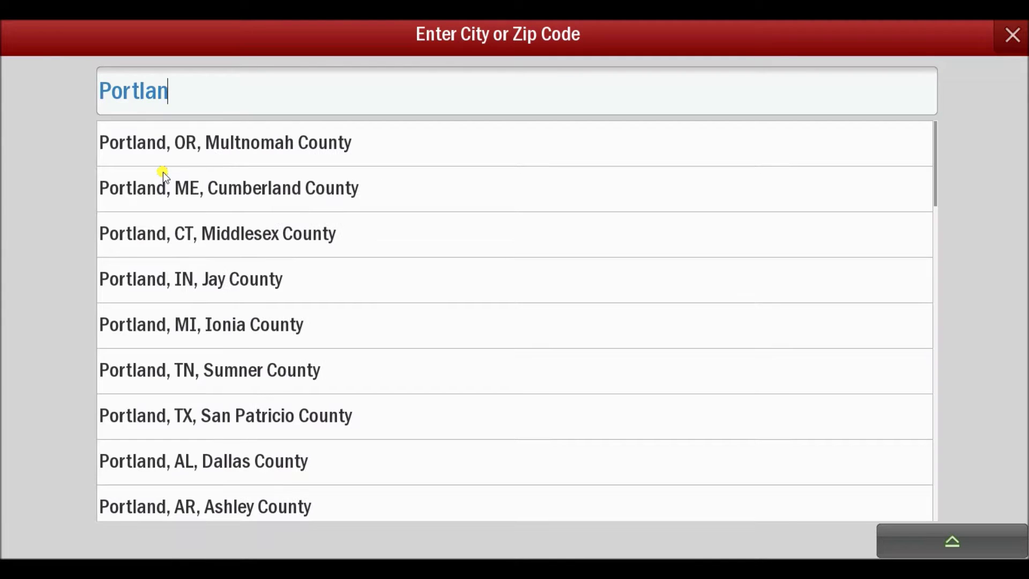
left_click(135, 155)
left_click(134, 151)
Add the city center of Phoenix, AZ, Maricopa County as the second stop of the trip.
left_click(46, 89)
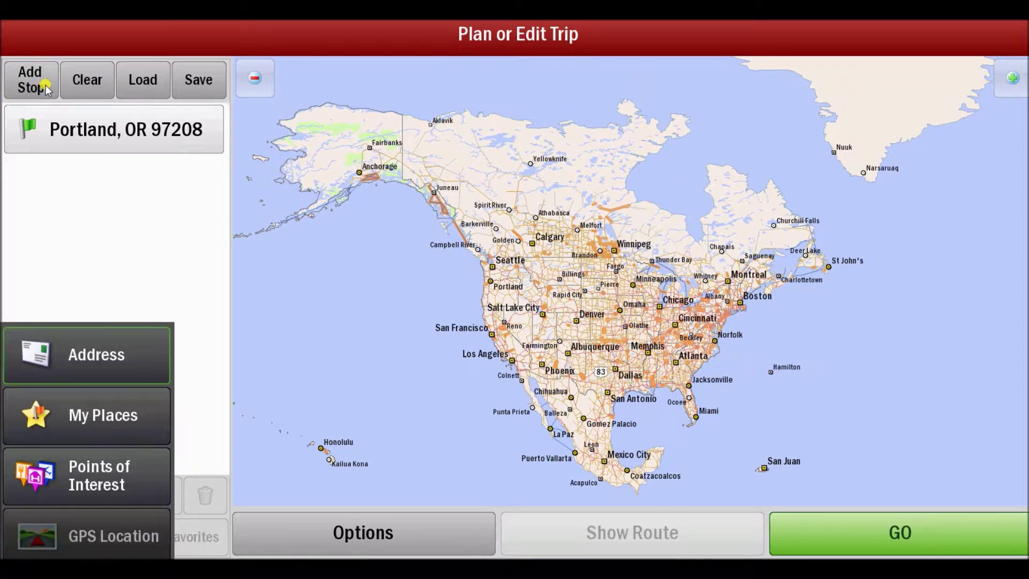
left_click(105, 57)
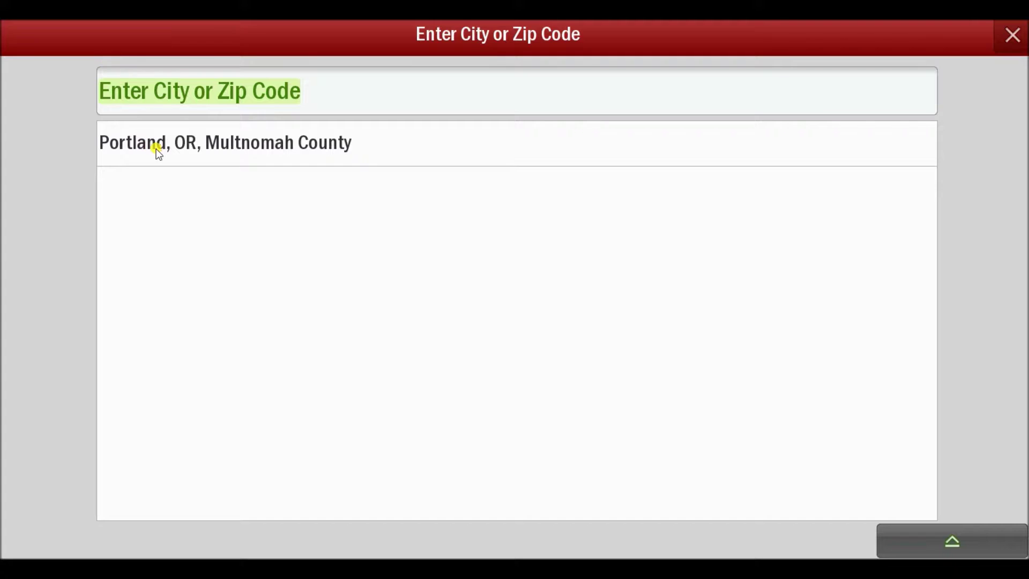
type("Phoe")
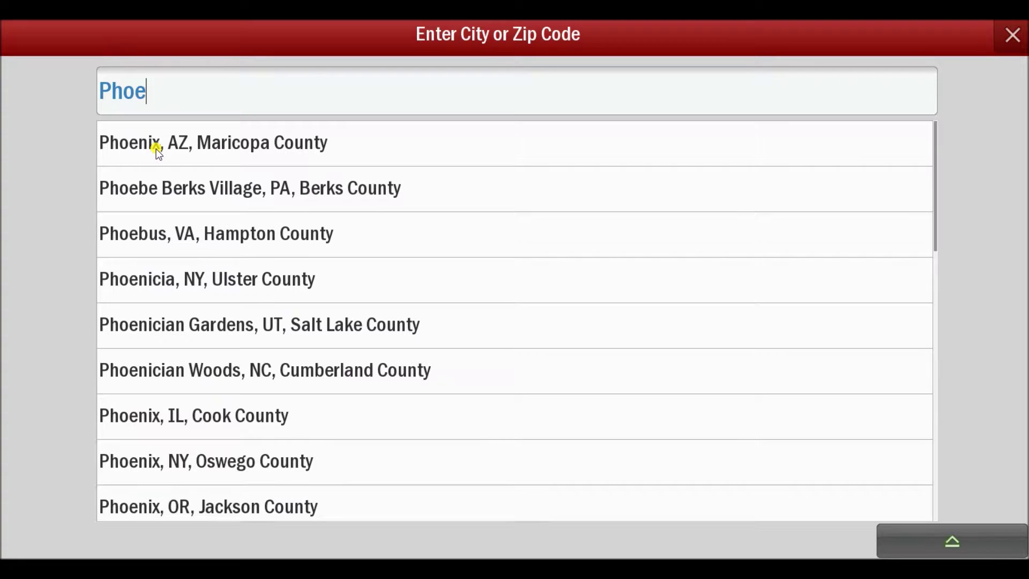
left_click(161, 150)
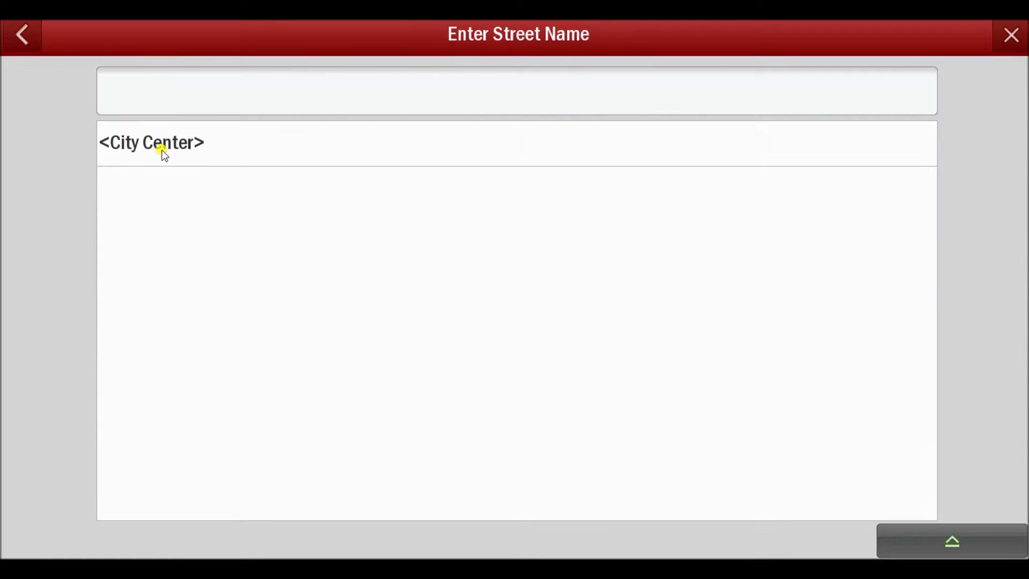
left_click(163, 154)
Add the city center of Philadelphia, PA, Philadelphia County as the third stop of the trip.
left_click(30, 77)
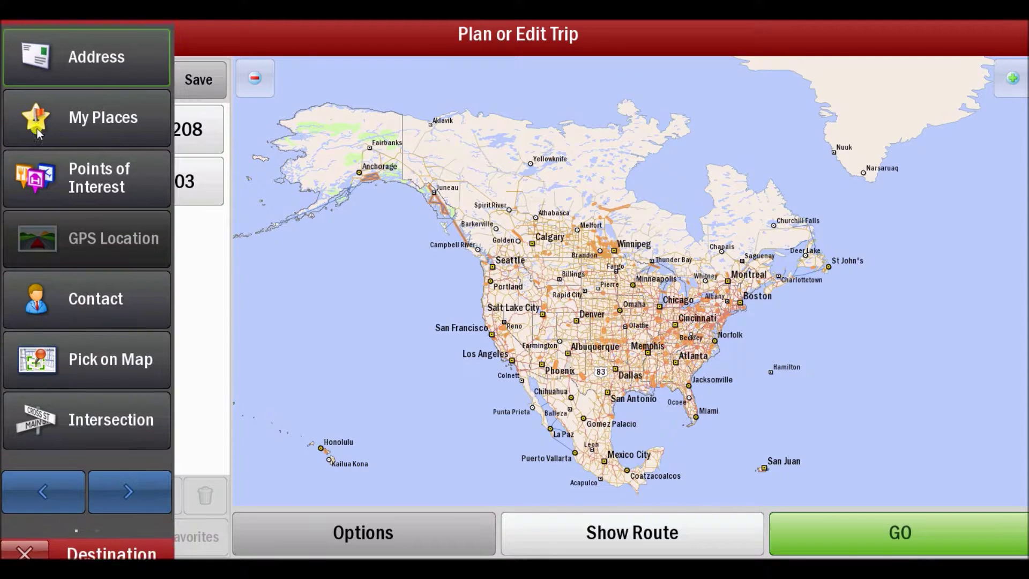
left_click(119, 45)
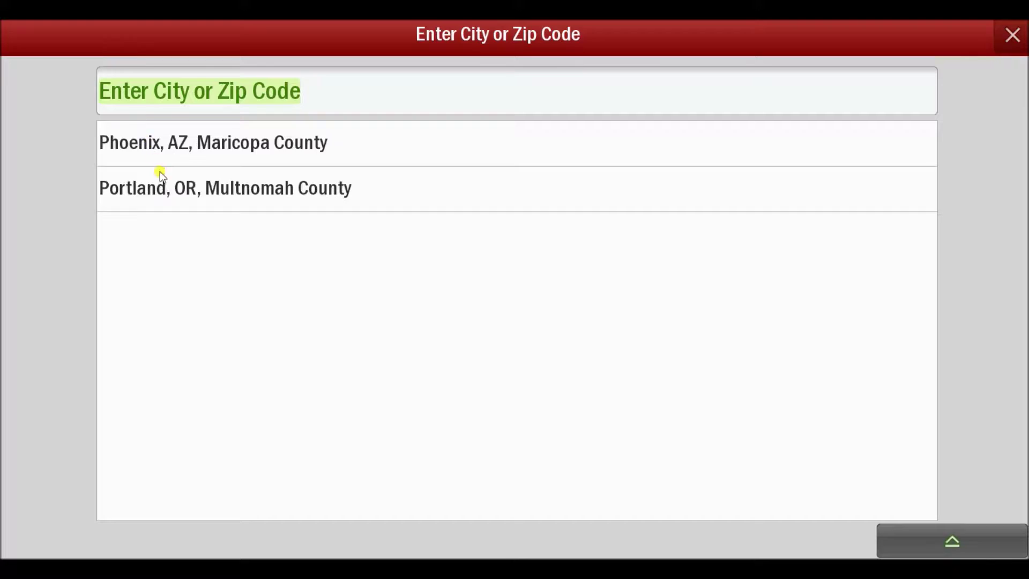
type("P")
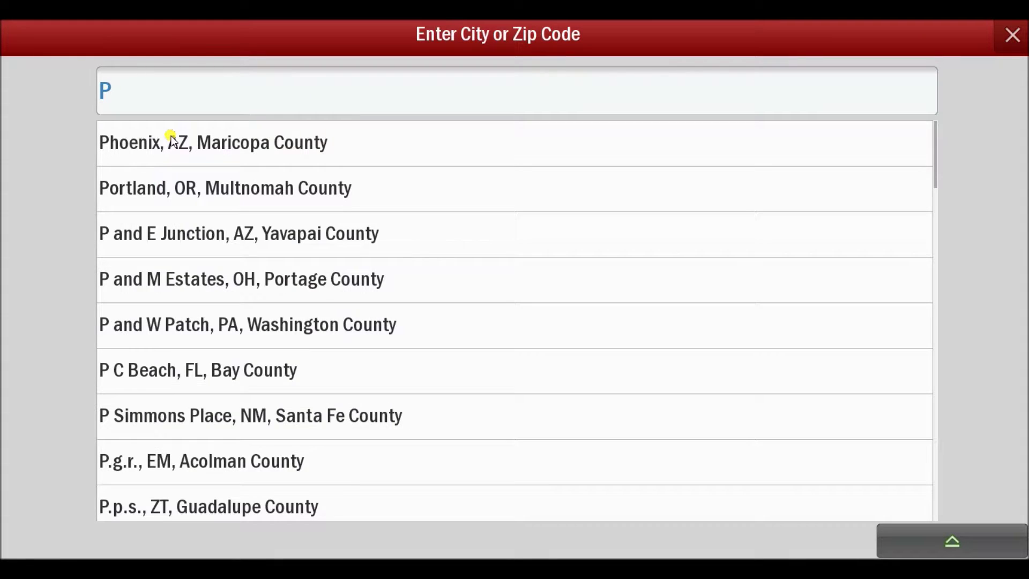
type("hila")
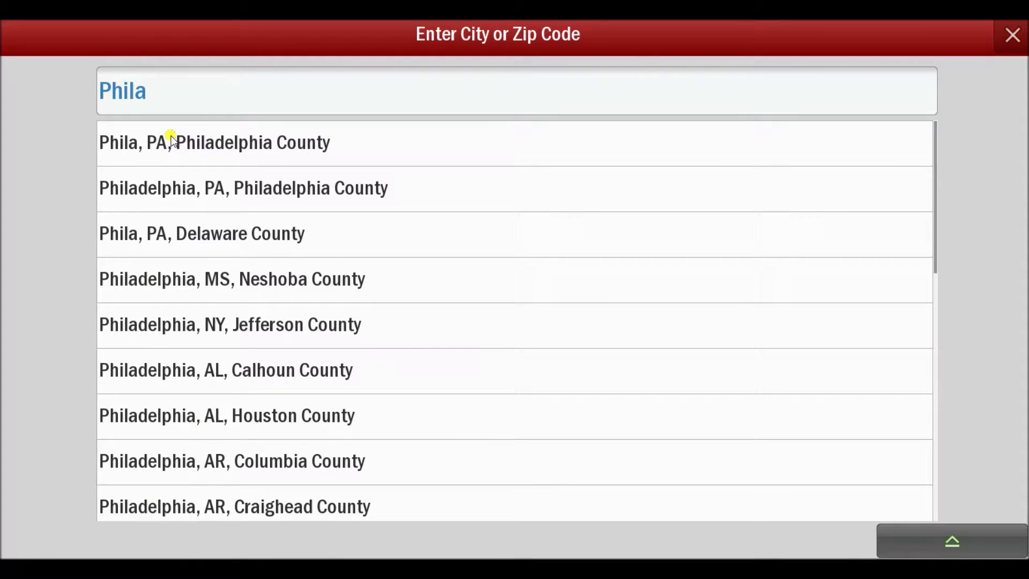
left_click(220, 190)
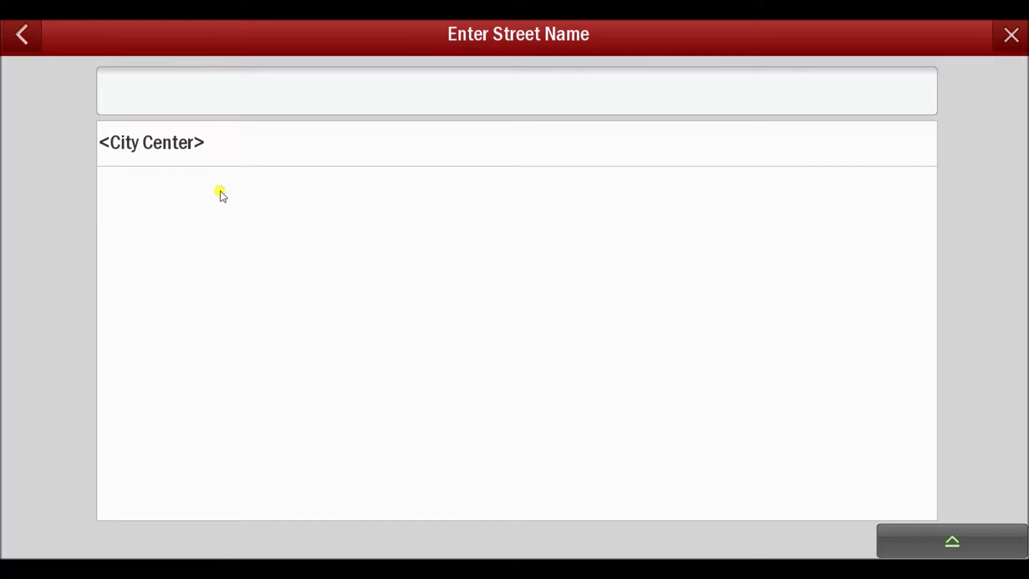
left_click(181, 145)
Add the city center of Vancouver, BC as the final stop of the trip.
left_click(40, 87)
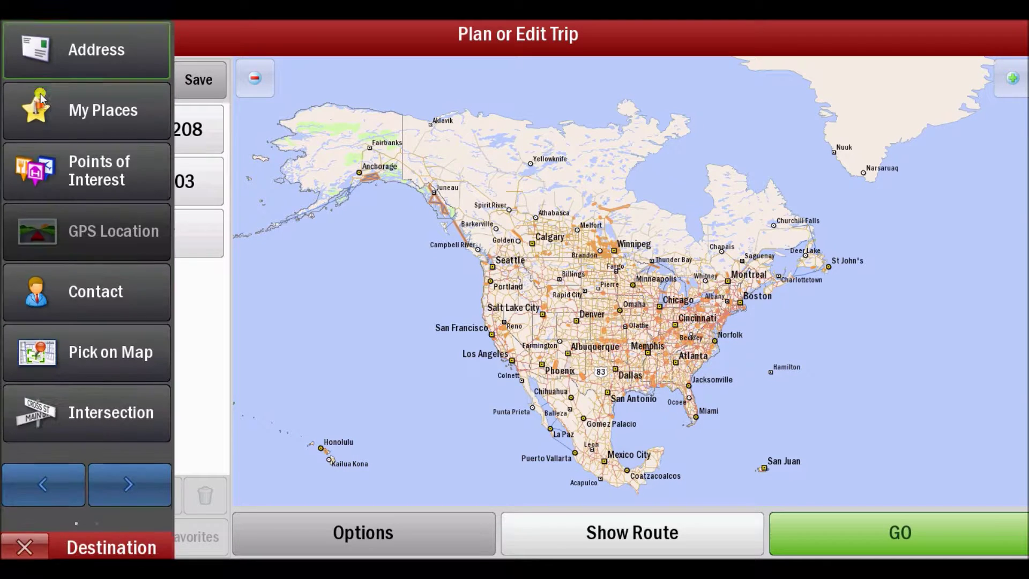
left_click(81, 61)
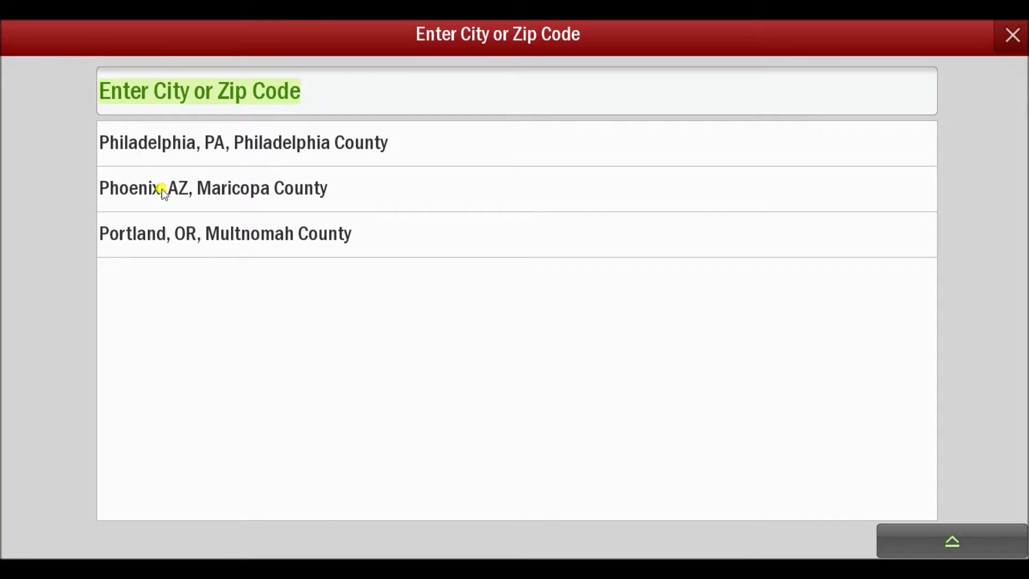
type("Vanc")
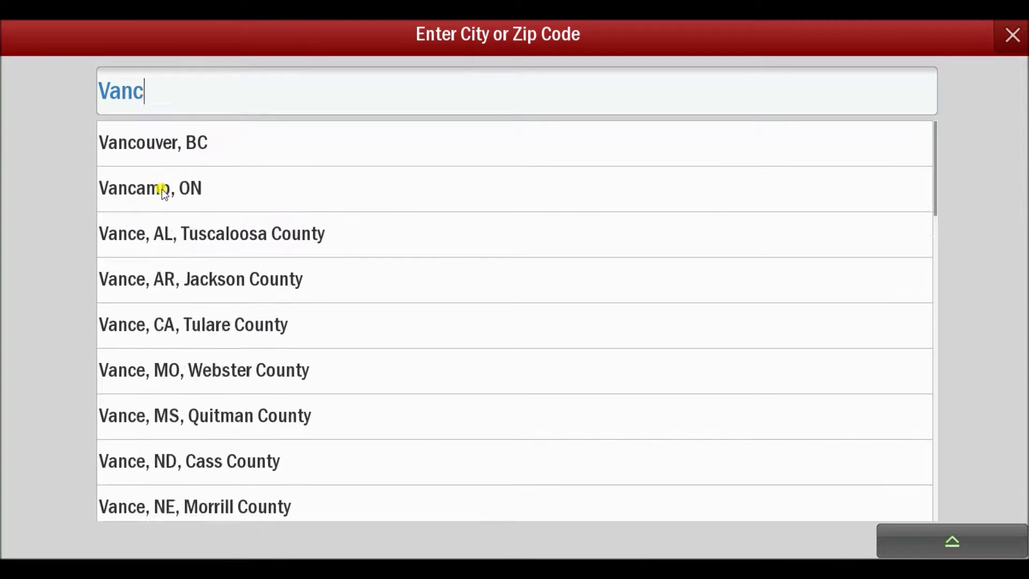
type("ouver")
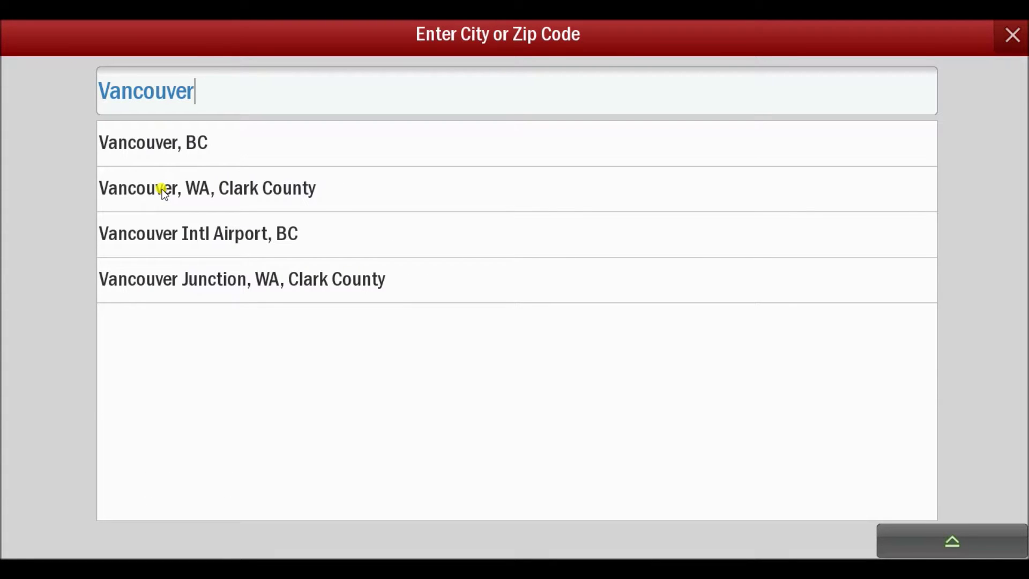
left_click(163, 152)
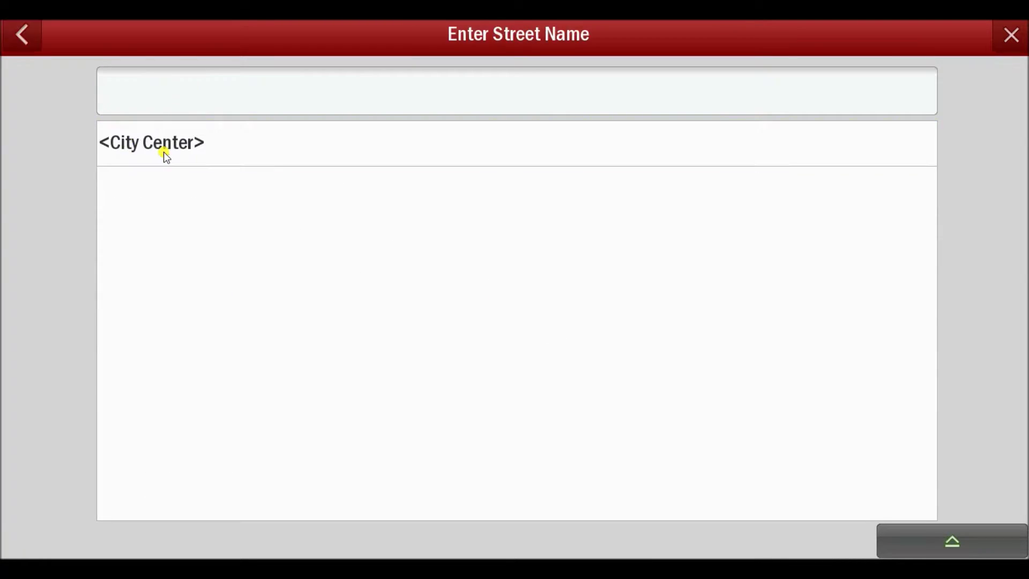
left_click(164, 153)
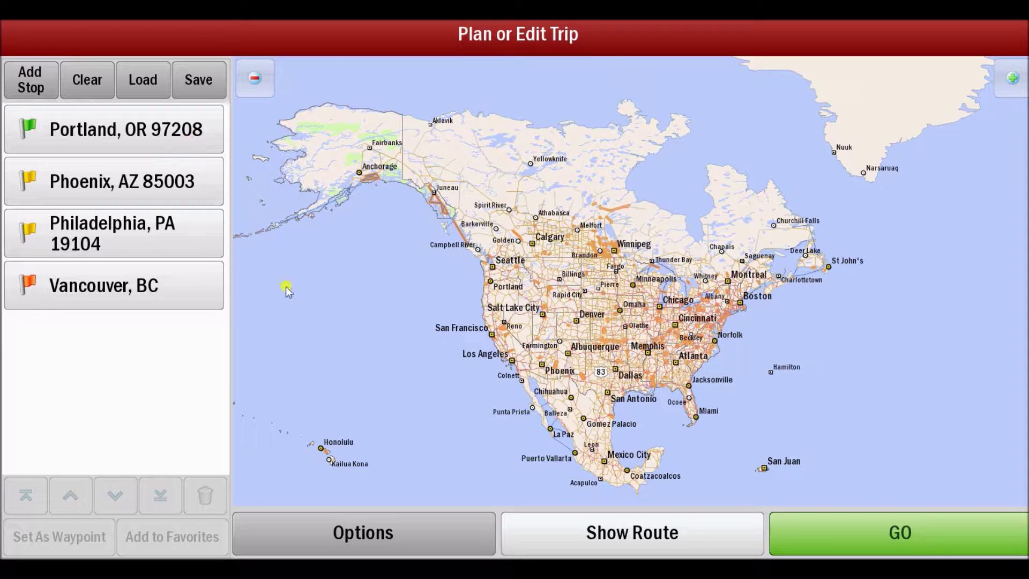
Calculate the route with Practical routing and tolls allowed, and generate its State Mileage Report.
left_click(621, 527)
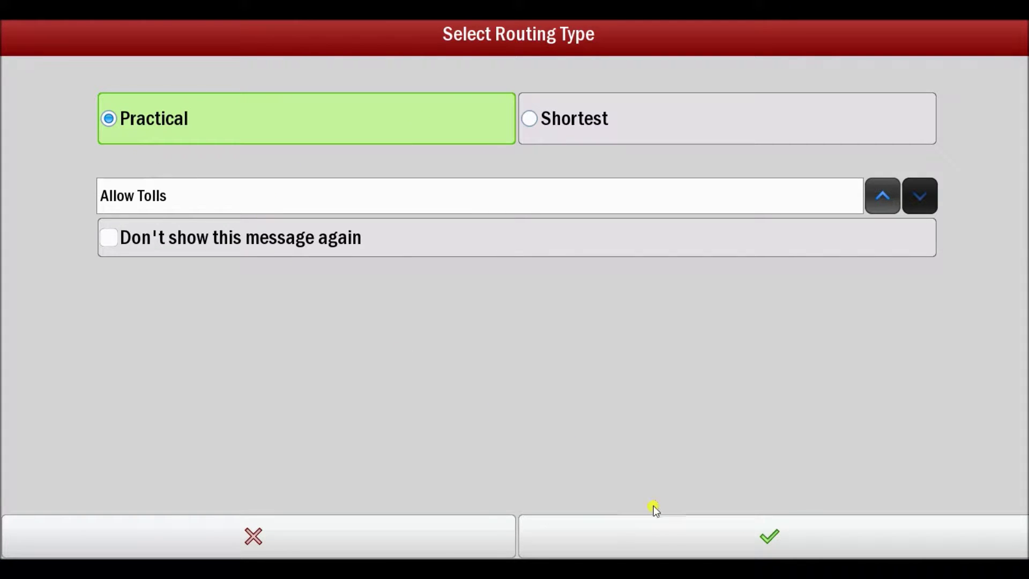
left_click(670, 537)
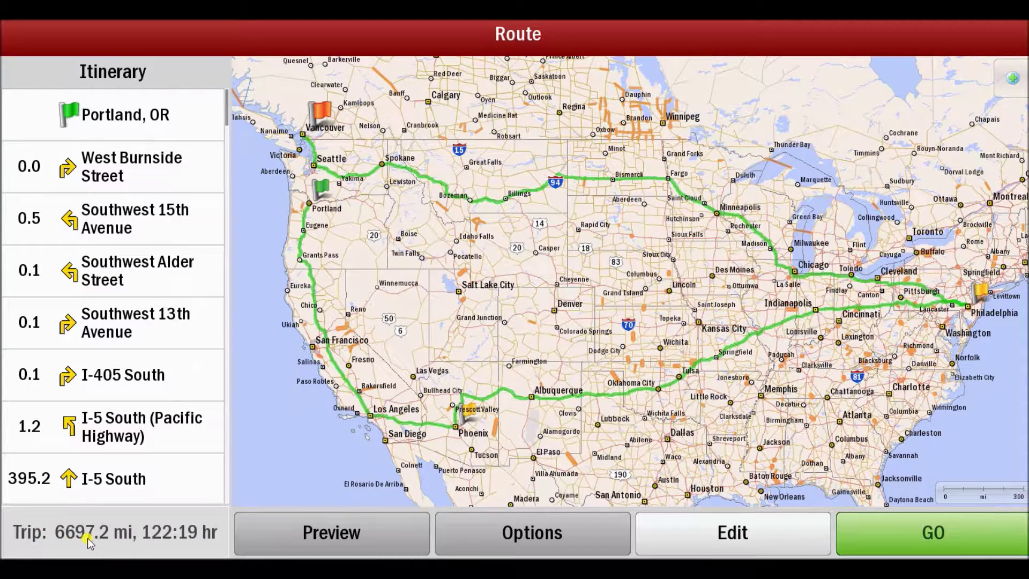
left_click(509, 534)
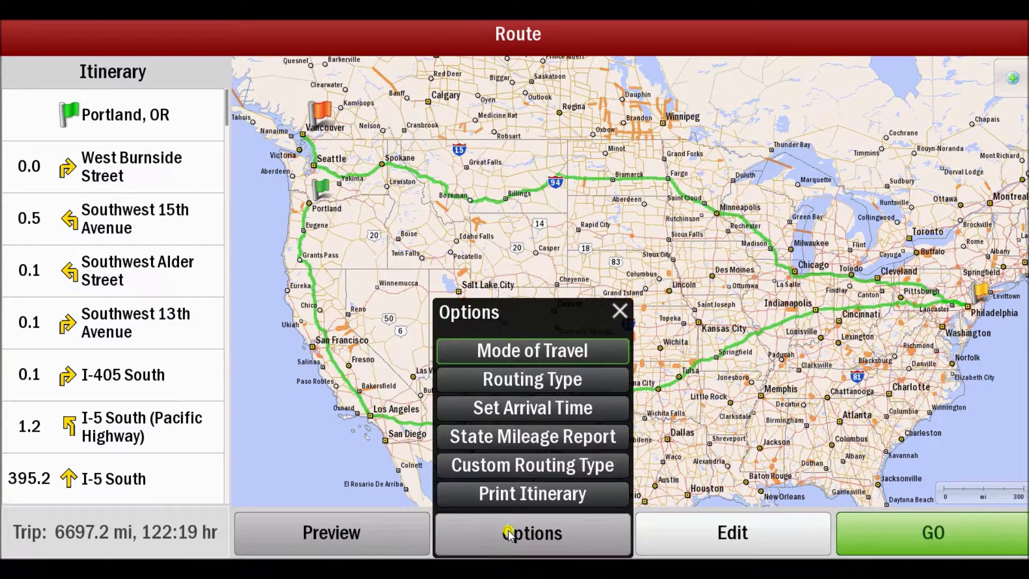
left_click(515, 440)
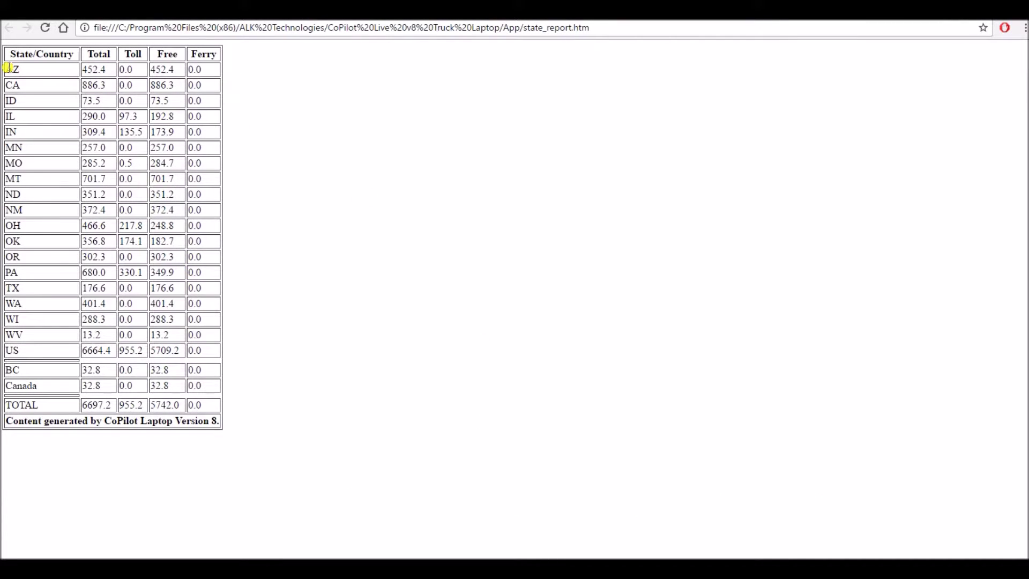
left_click_drag(8, 67, 211, 386)
left_click(209, 384)
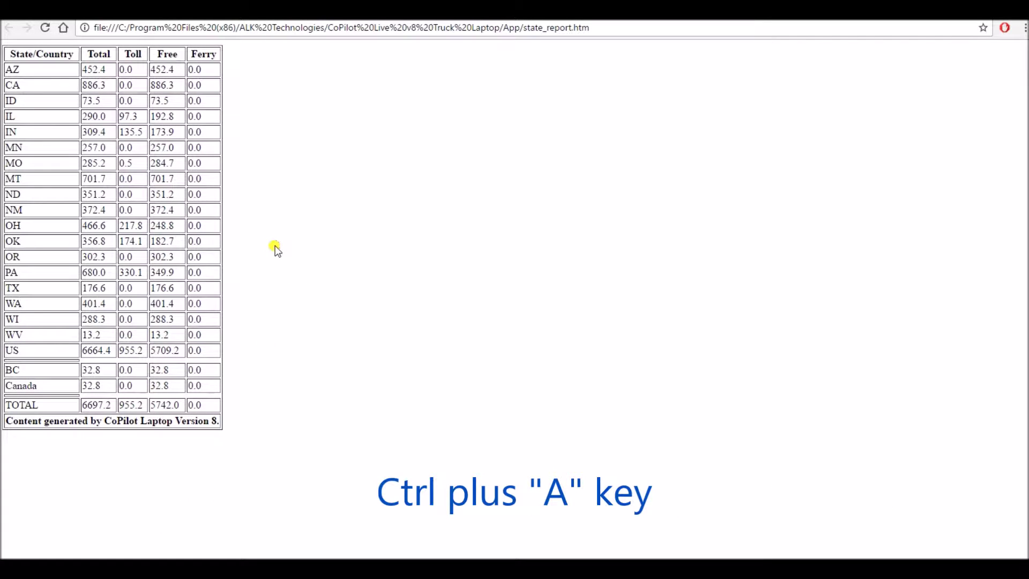
key("ctrl+a")
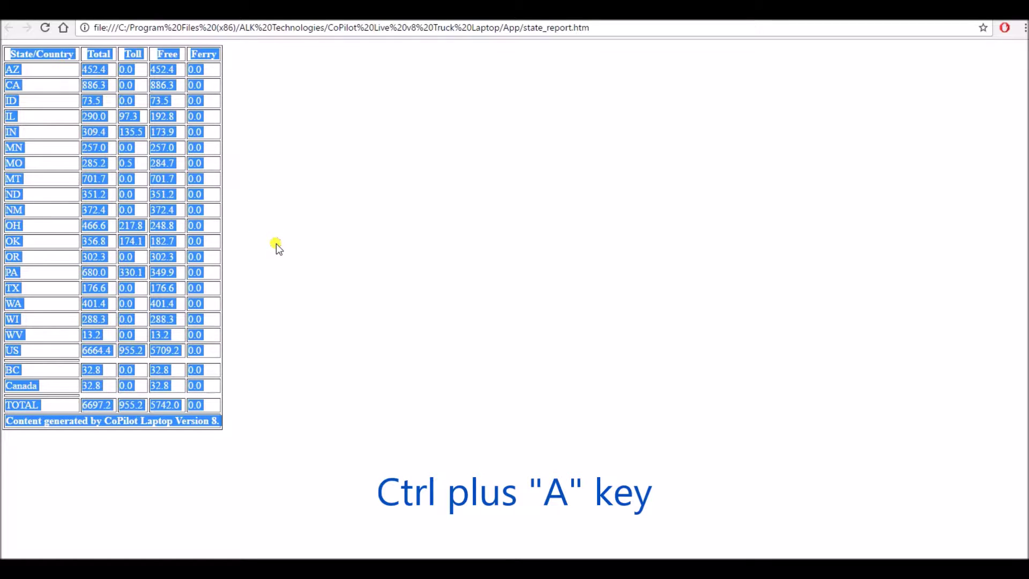
left_click(276, 243)
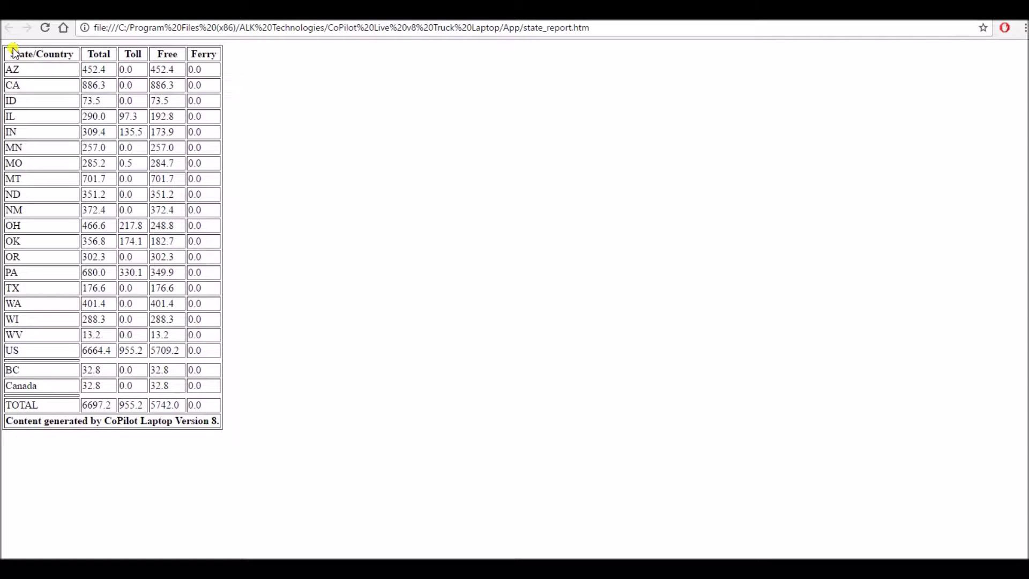
Copy the entire state mileage table, from the State/Country header through the closing content line.
left_click_drag(11, 52, 383, 402)
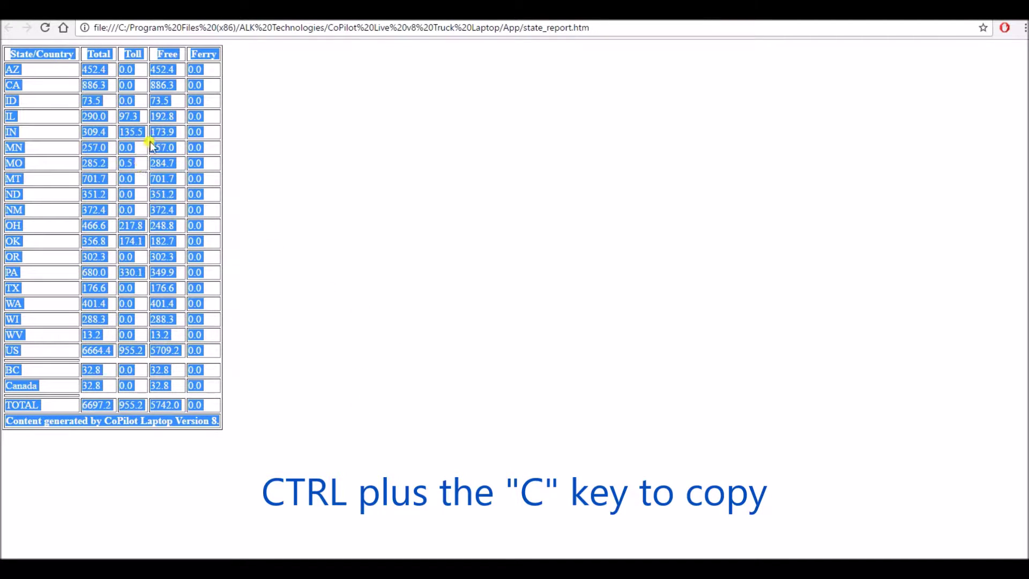
right_click(162, 130)
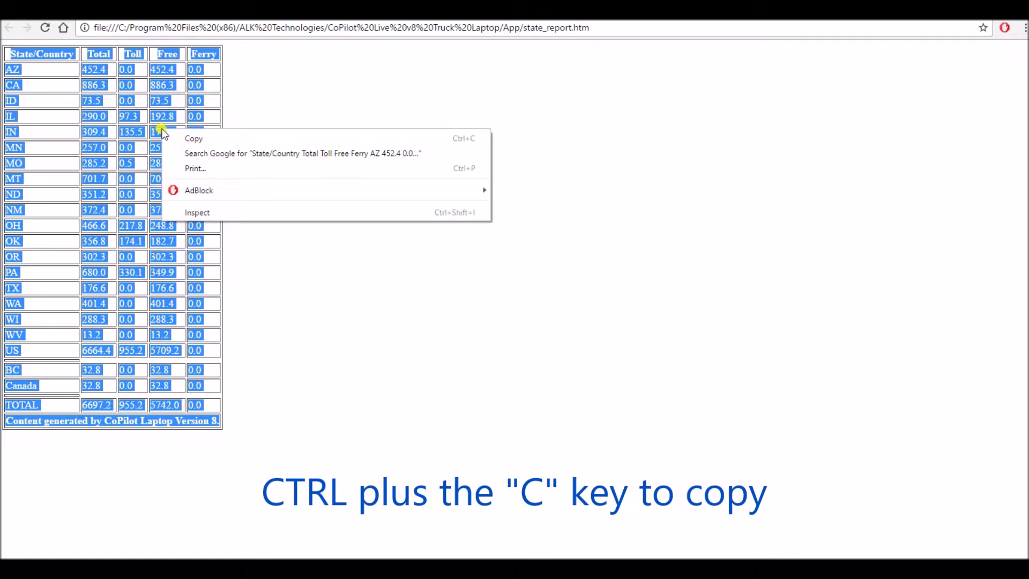
left_click(193, 140)
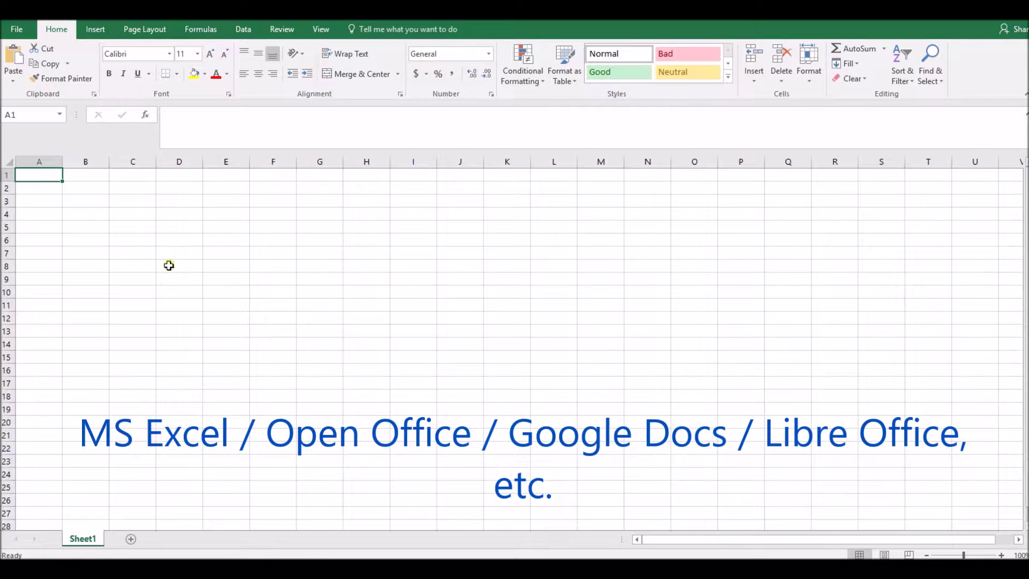
Switch to Excel, paste the mileage table at cell A1 with its source formatting, and select the Ferry header cell.
right_click(33, 175)
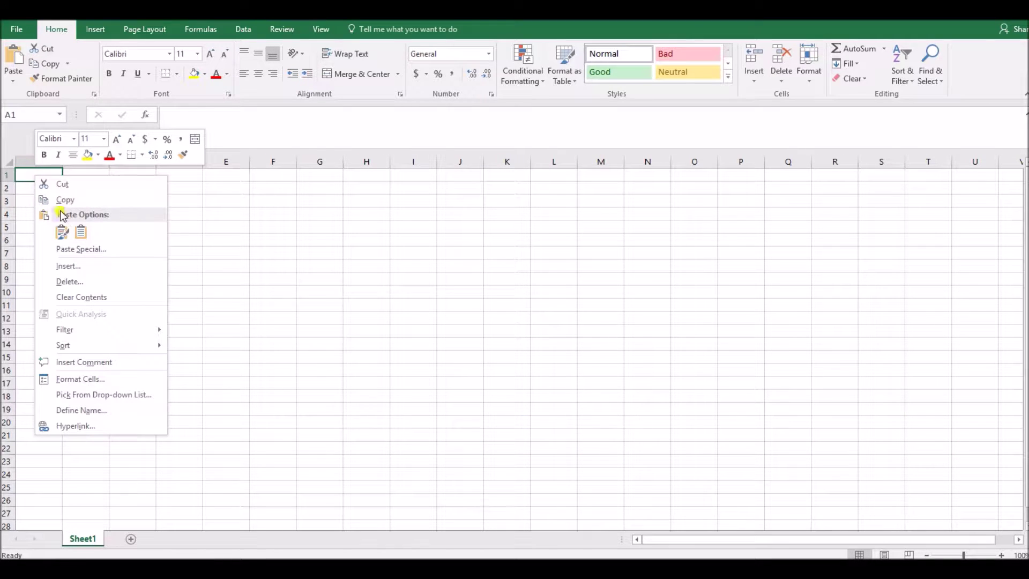
left_click(62, 232)
left_click(301, 315)
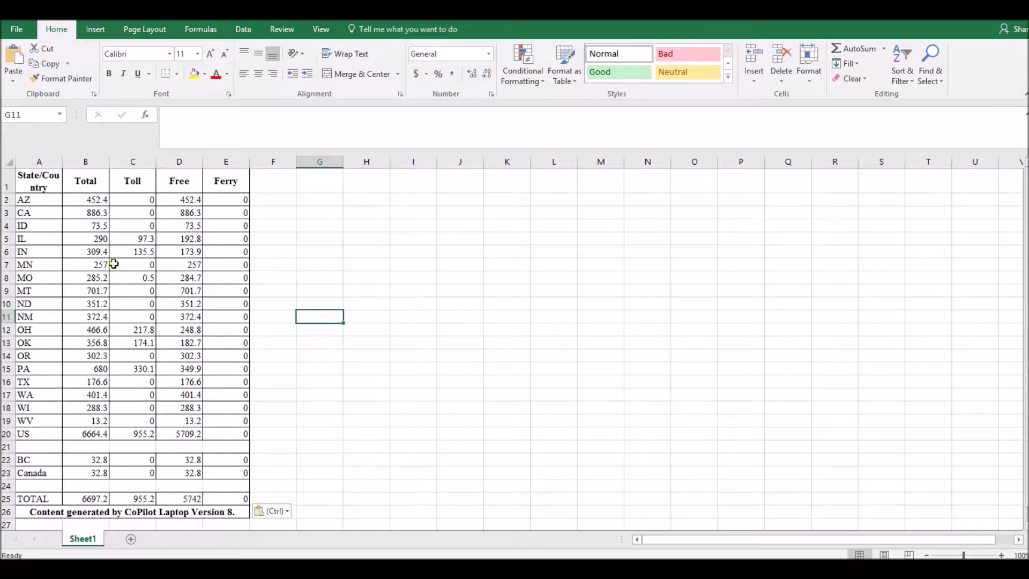
left_click(5, 179)
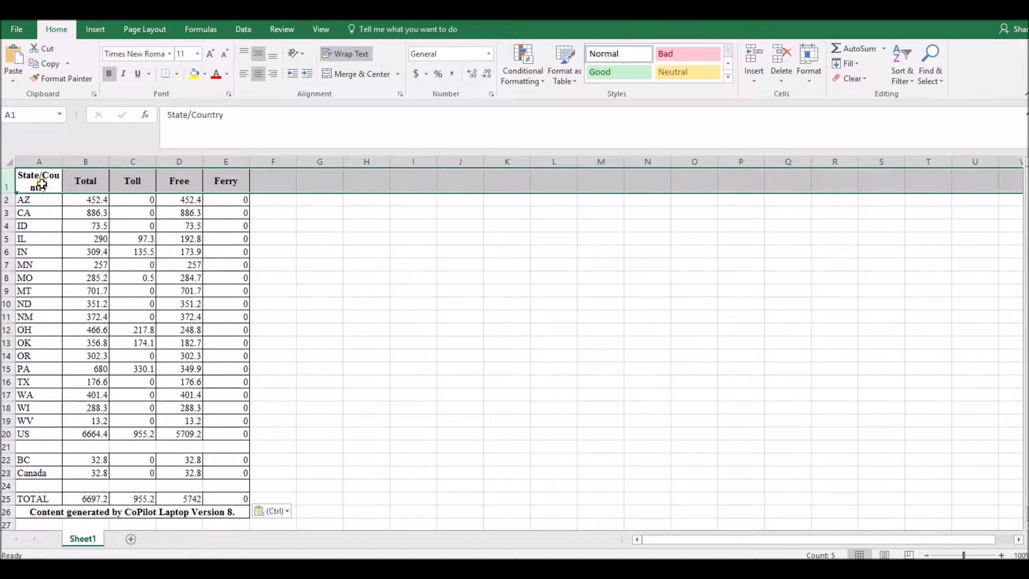
left_click(281, 203)
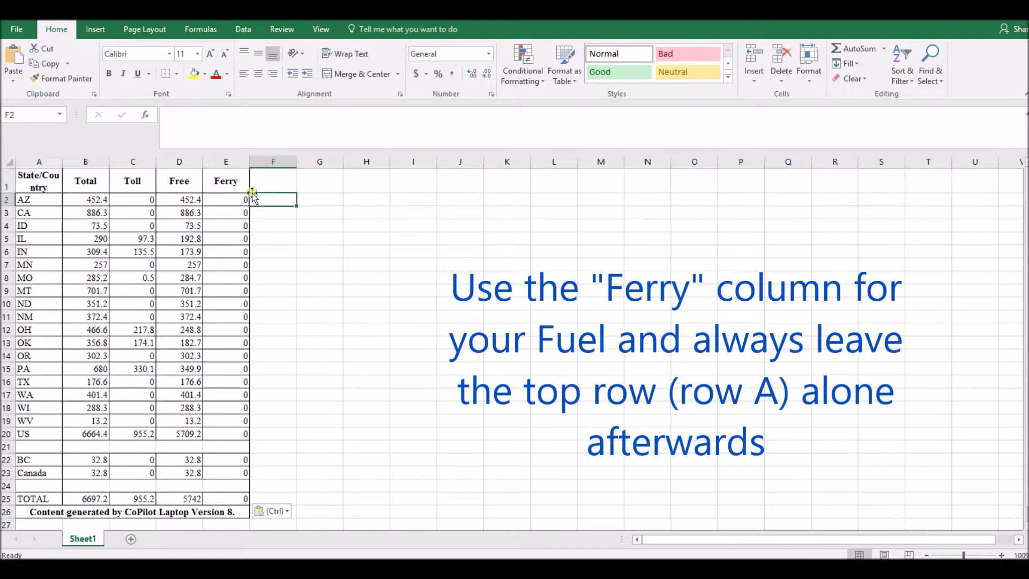
left_click(223, 181)
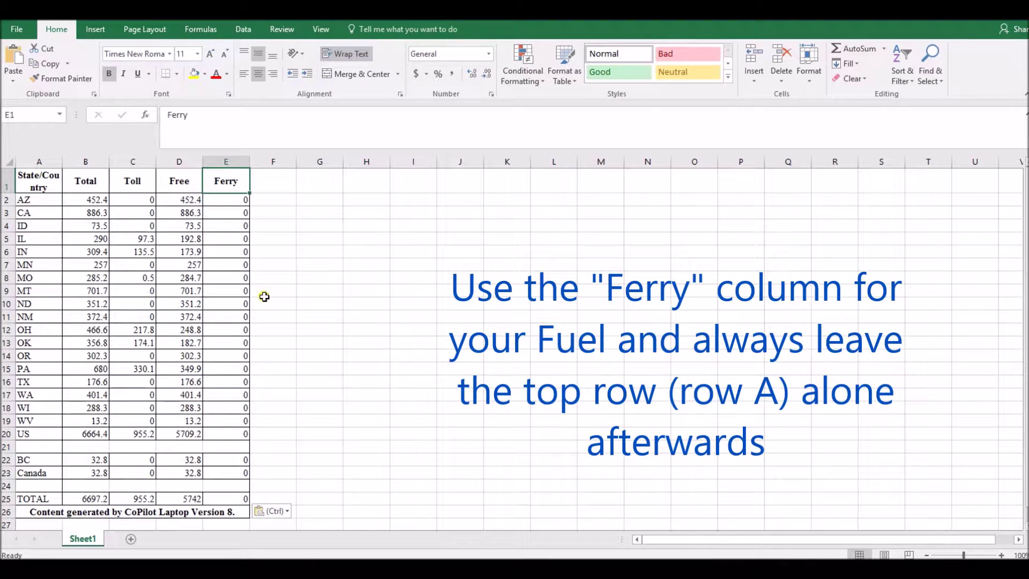
Rename the Ferry column header in cell E1 to Fuel and check the column's cells from E2 to E25.
type("Fuel")
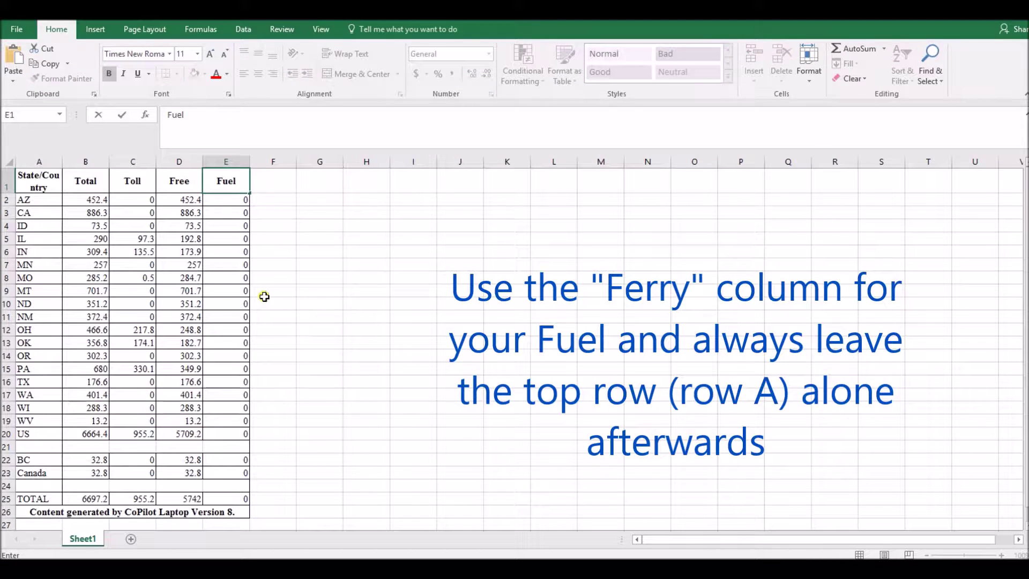
left_click(276, 237)
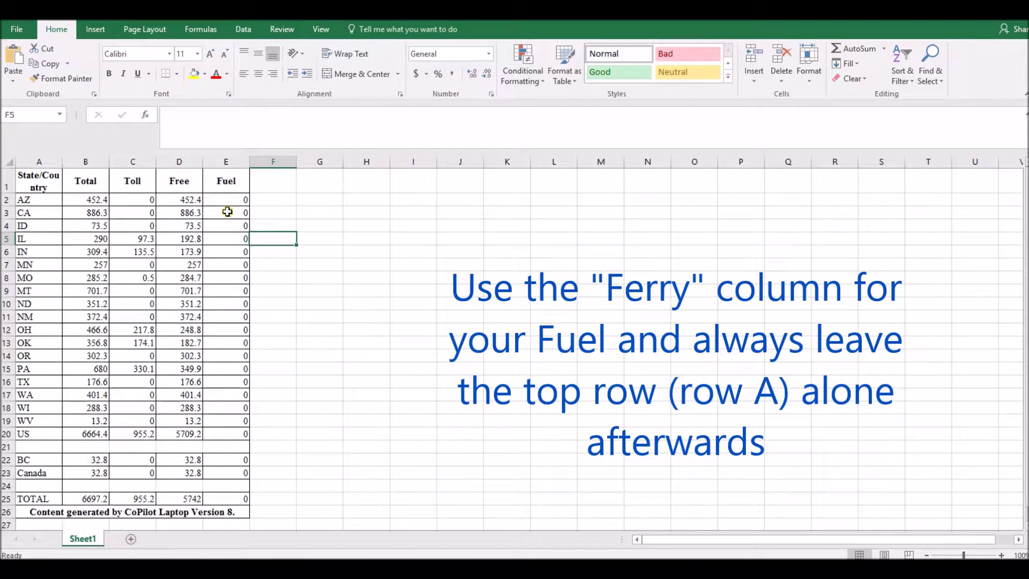
left_click_drag(230, 200, 236, 499)
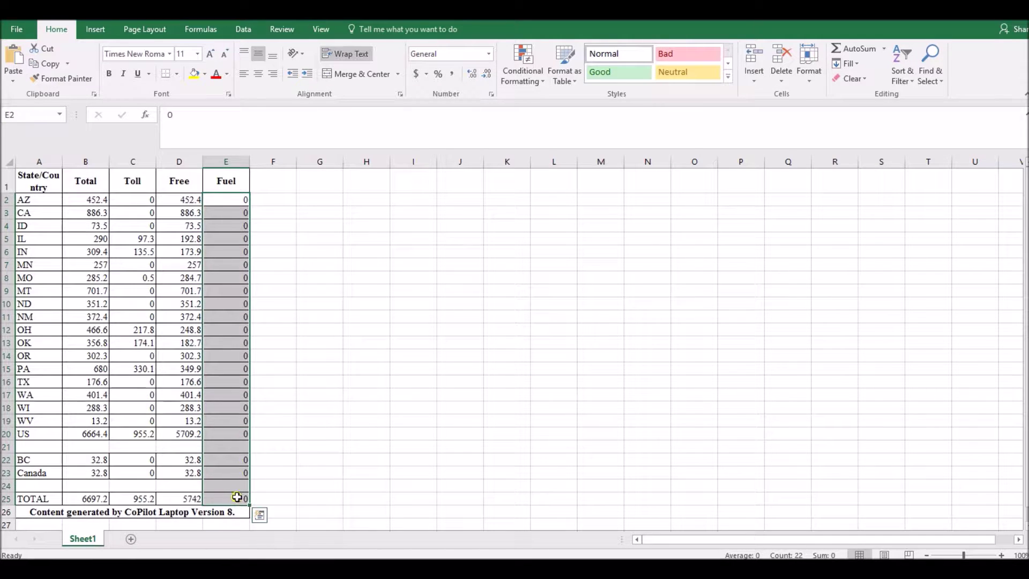
left_click(285, 313)
Enter 300 as the fuel amount for MN and 250 for NM in the Fuel column.
left_click(234, 261)
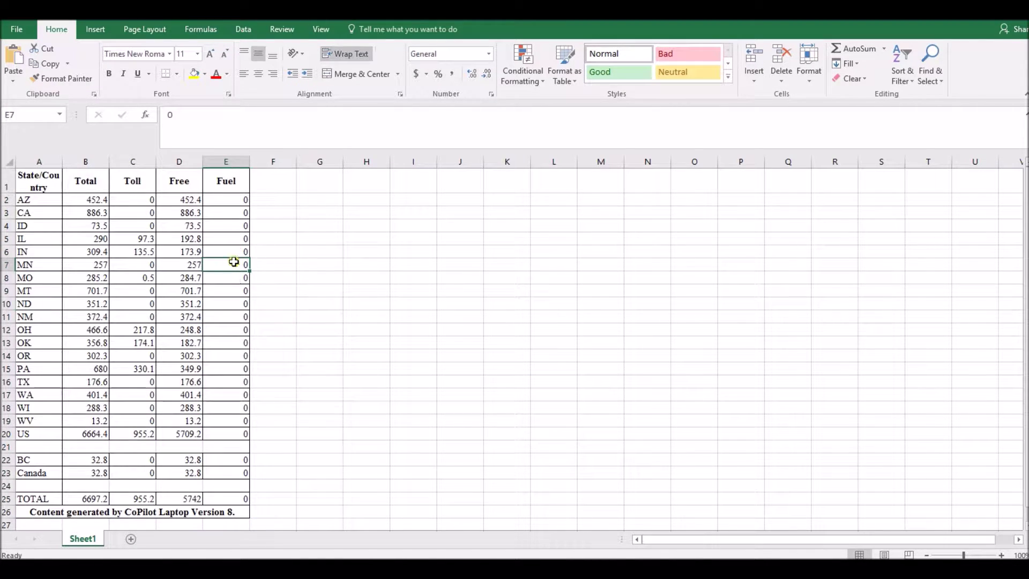
type("300")
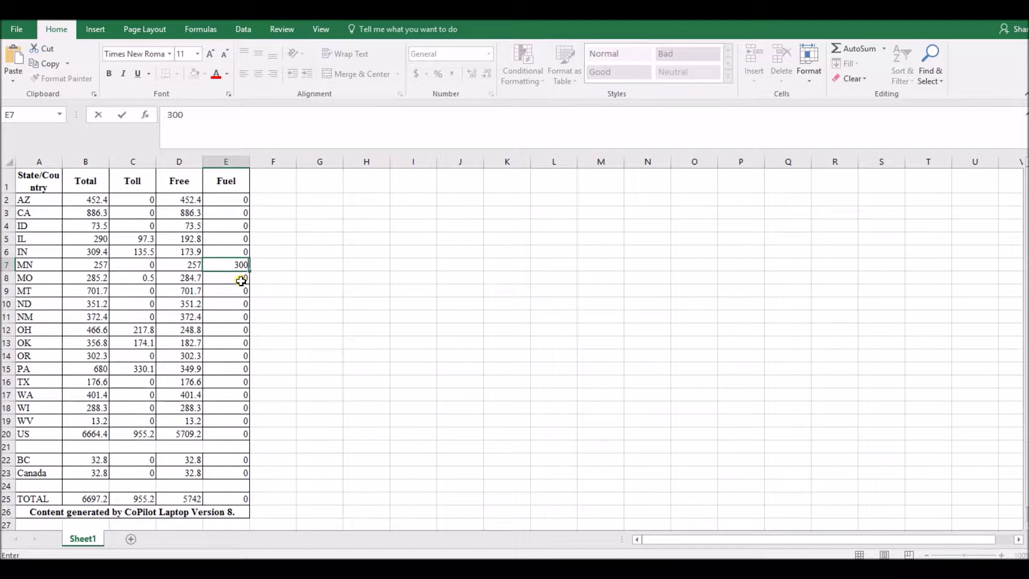
key("Return")
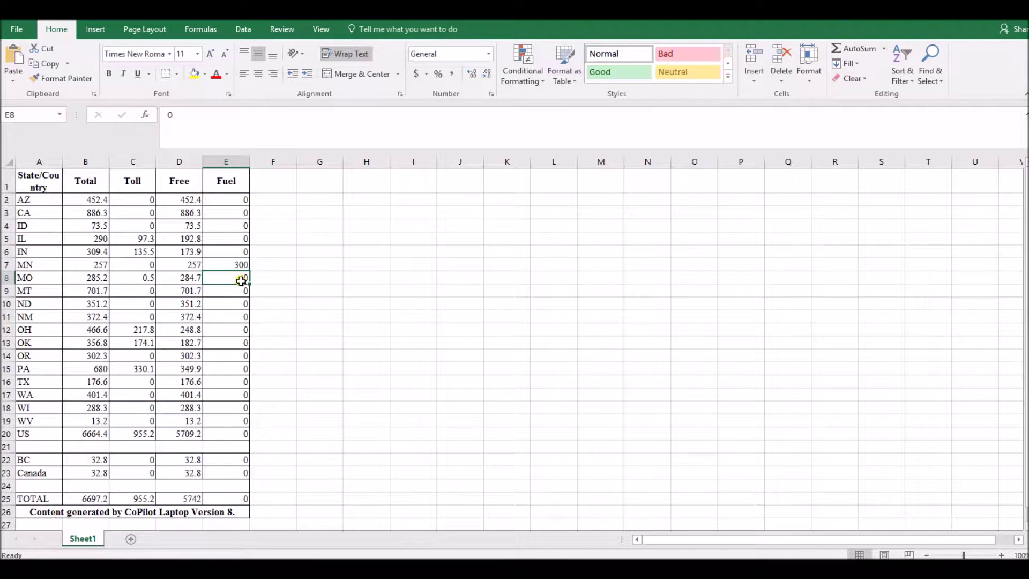
left_click(237, 313)
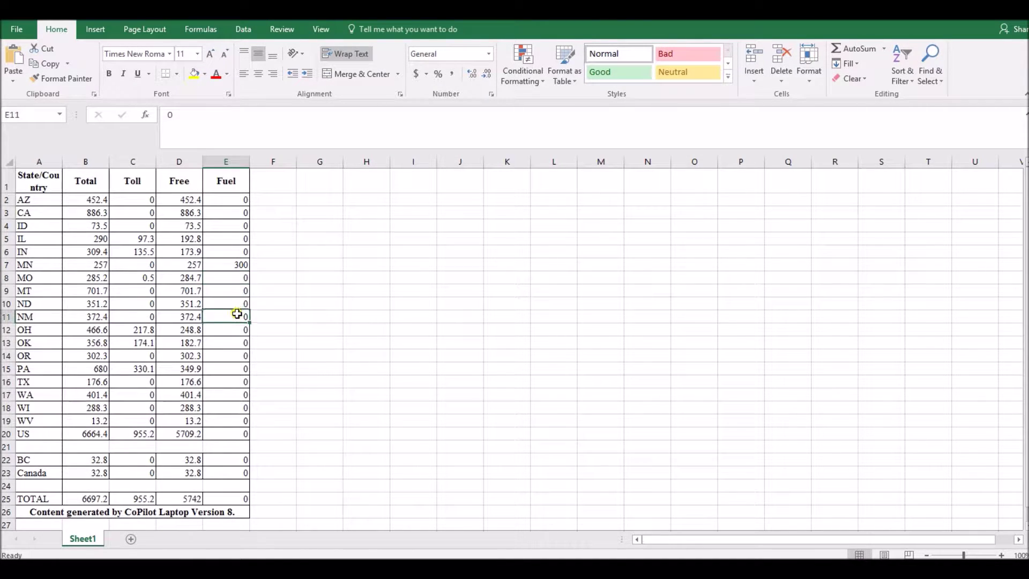
type("25")
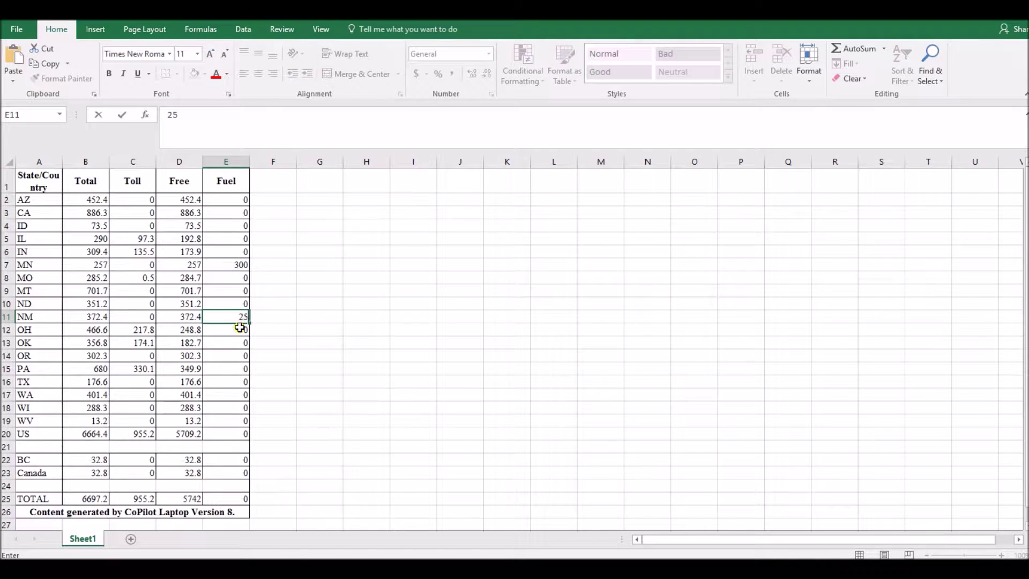
type("0")
key("Return")
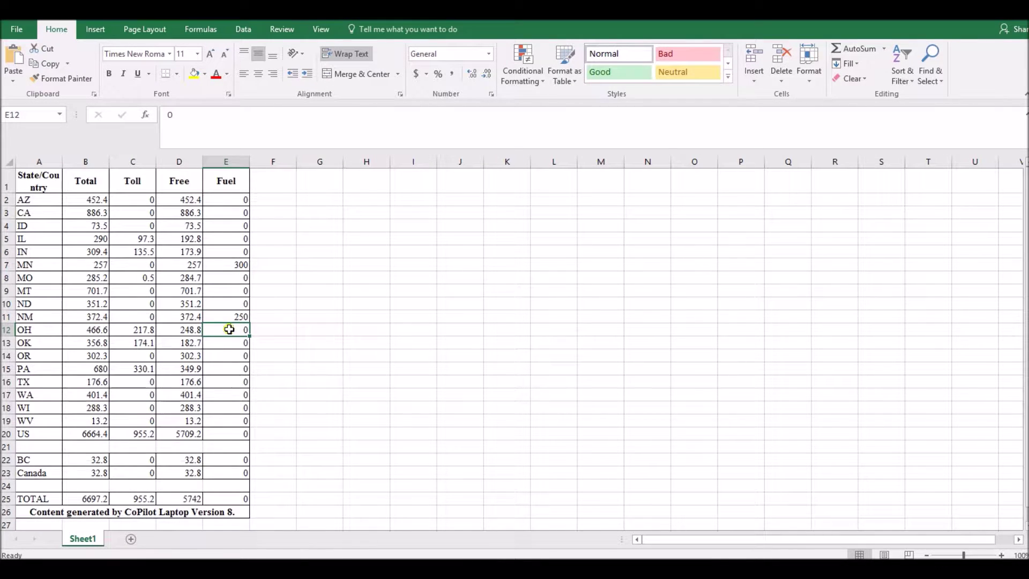
Add a note in cell H8 reading "Dispatch:" followed by the dispatch number.
left_click(383, 302)
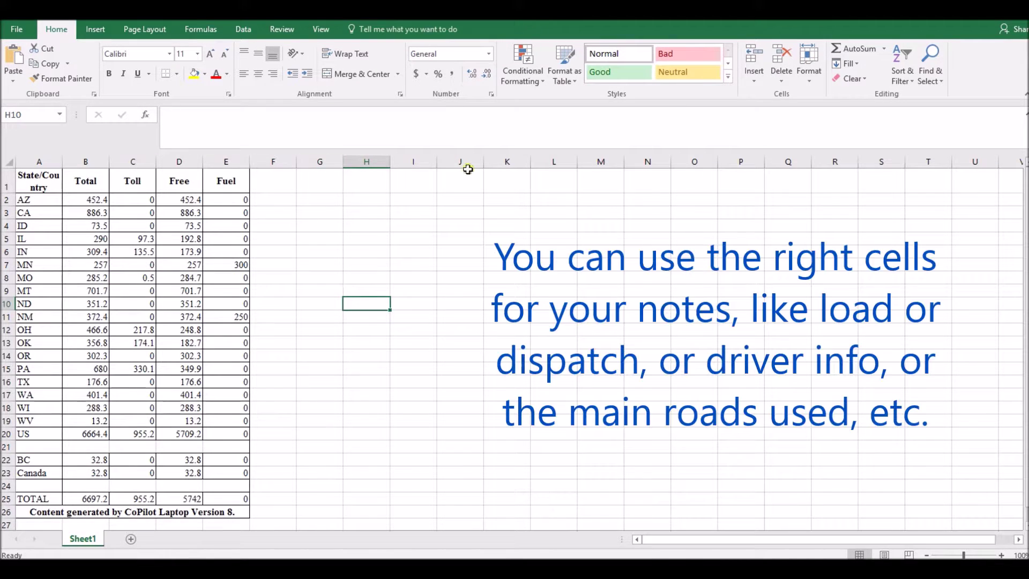
left_click(373, 279)
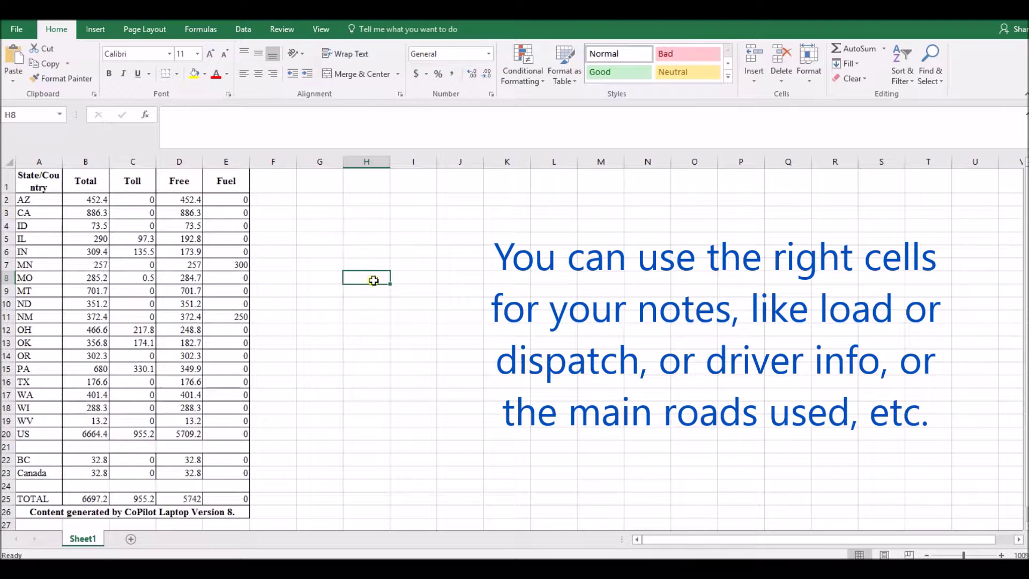
type("Dispa")
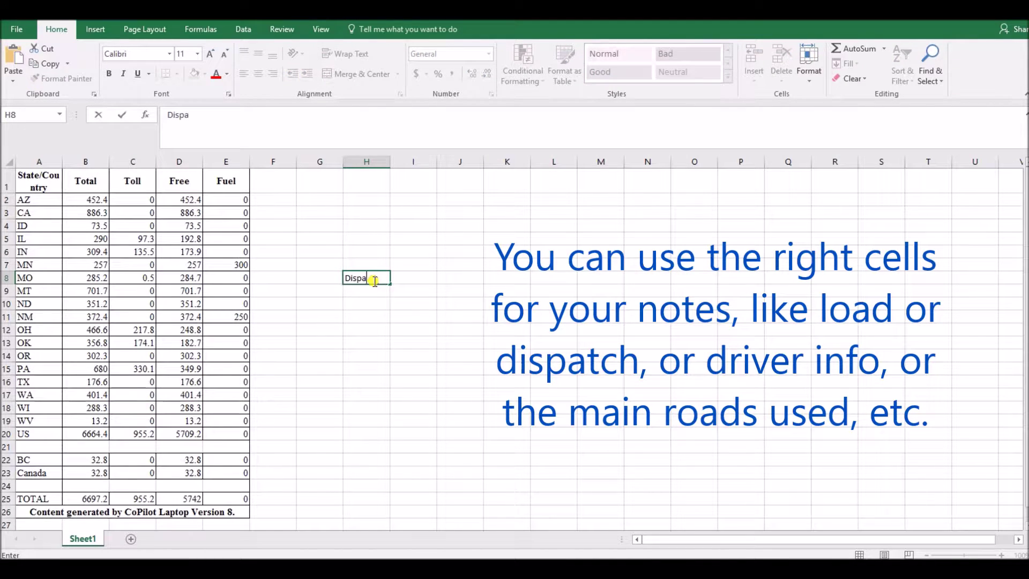
type("tch:")
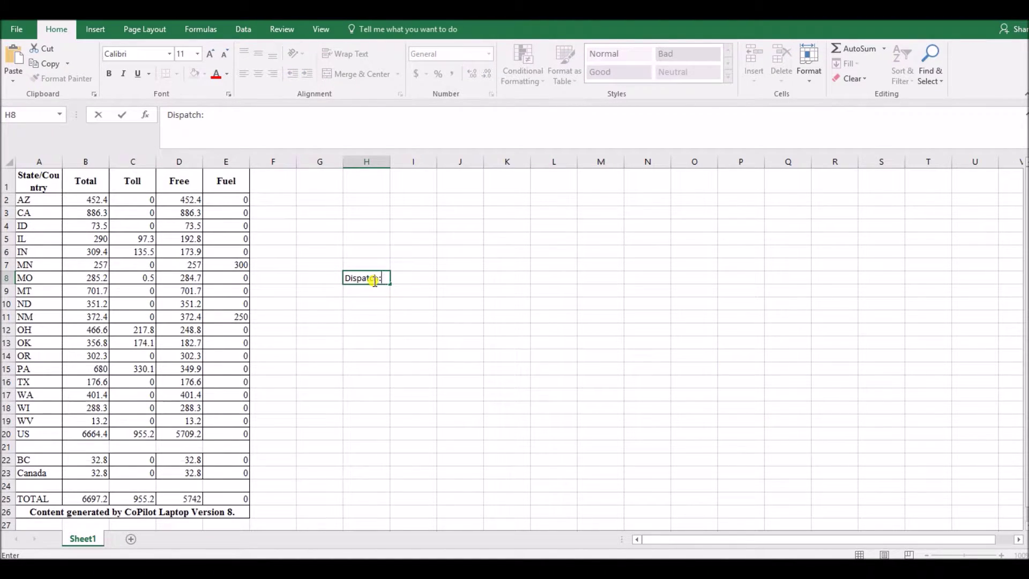
type(" 5432")
key("Return")
Add a note in cell H9 reading "Driver:" followed by the driver's name.
type("Dri")
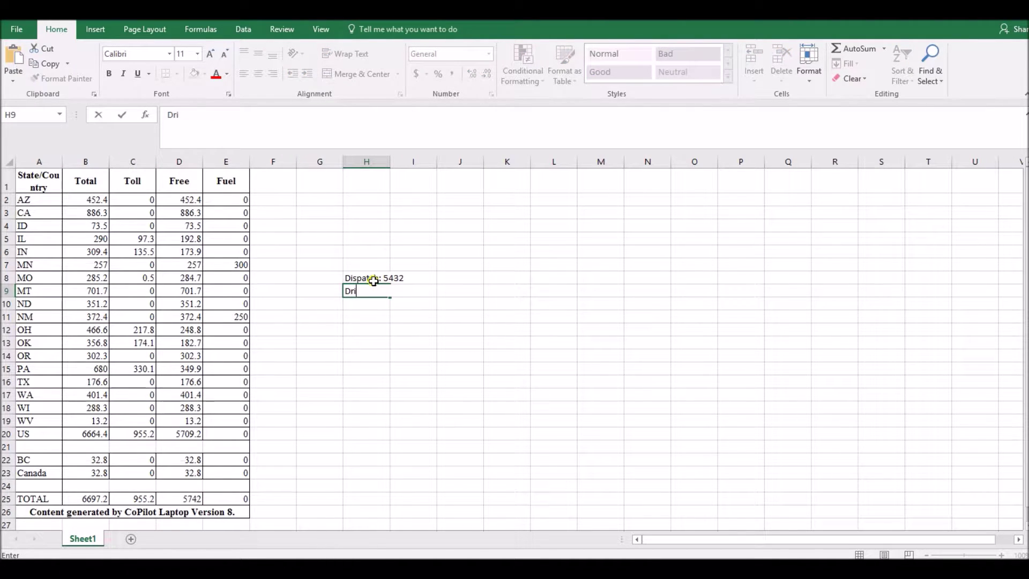
type("ver: John M")
key("Return")
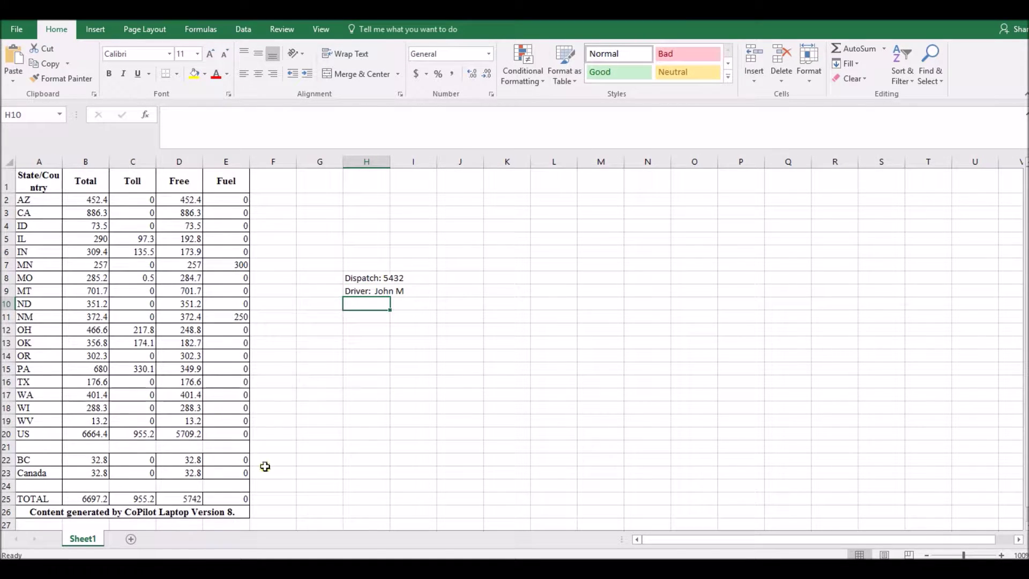
left_click(372, 429)
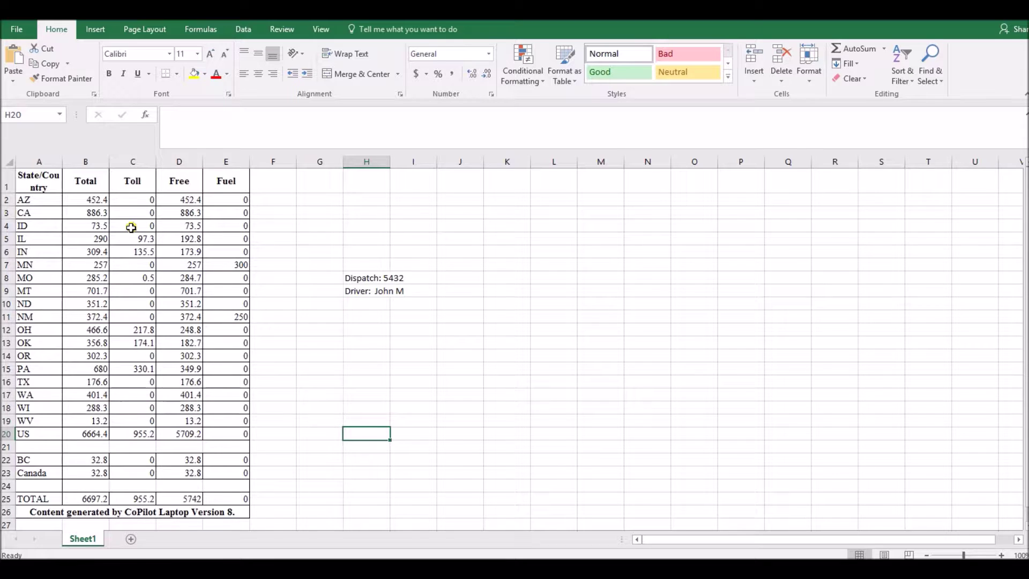
Save the workbook in the Downloads folder as a CSV (Comma delimited) file named "Q3-" plus the driver's name.
left_click(15, 30)
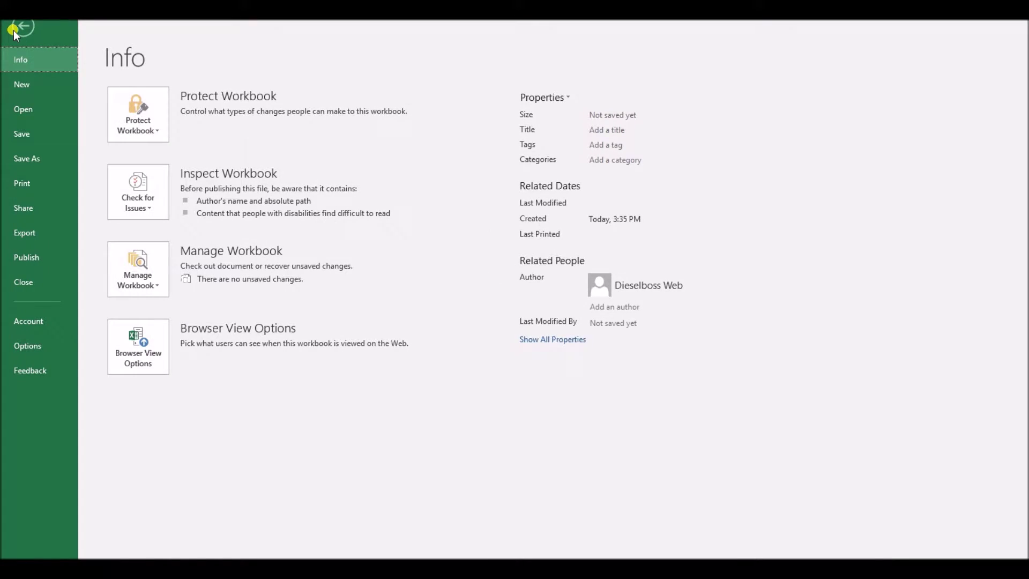
left_click(34, 160)
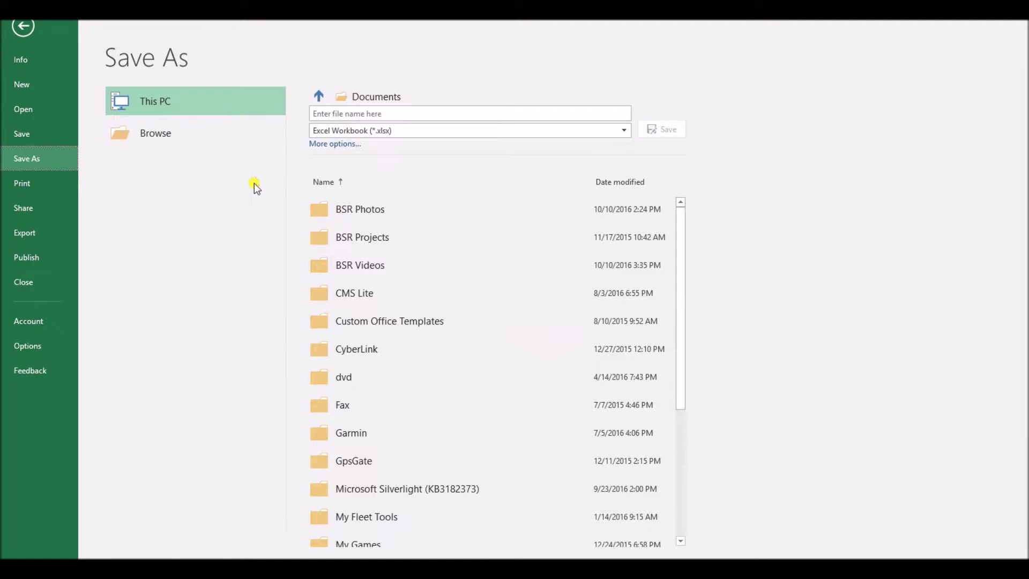
left_click(316, 145)
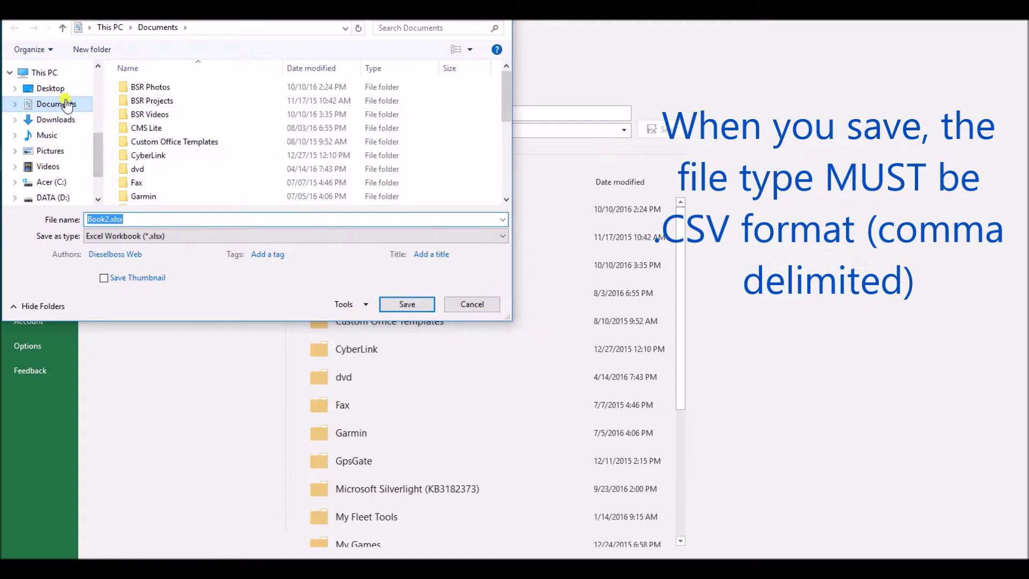
left_click(46, 120)
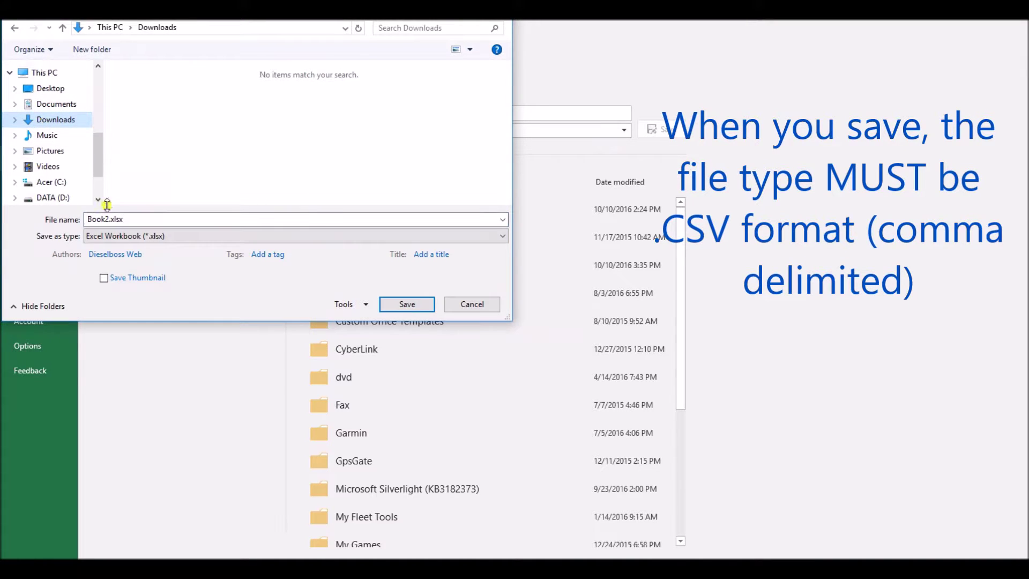
double_click(138, 219)
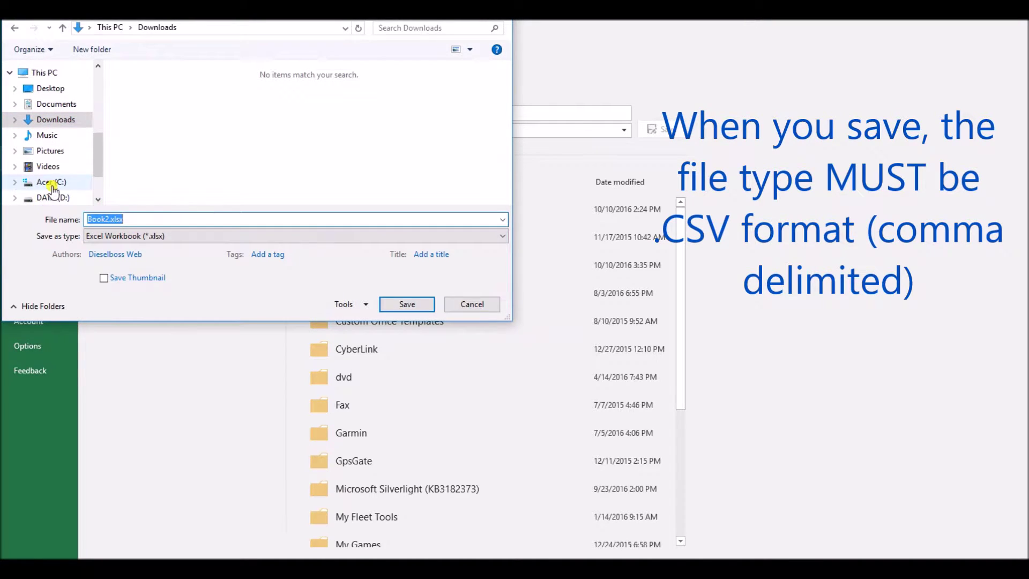
type("Q3-")
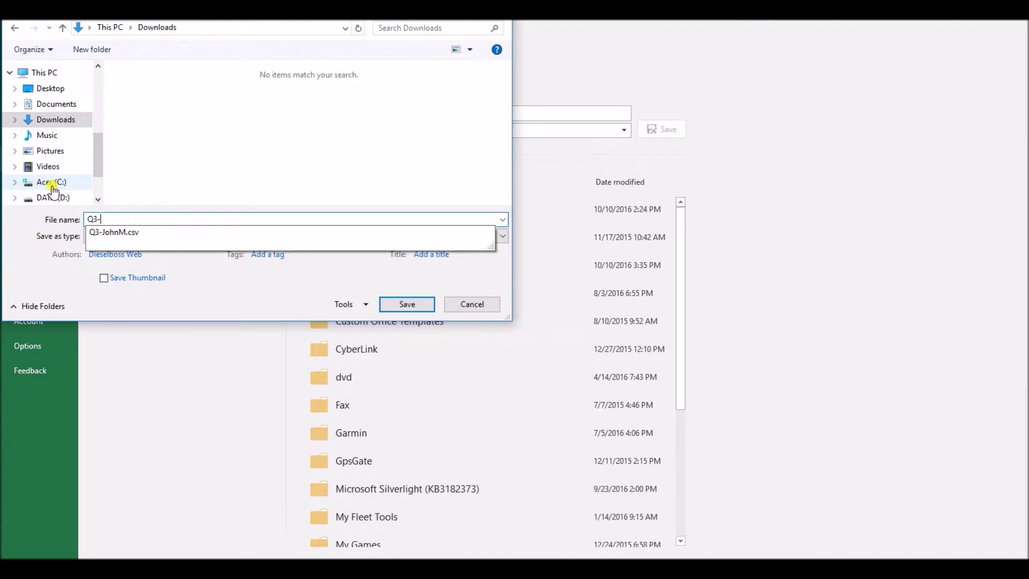
type("John M")
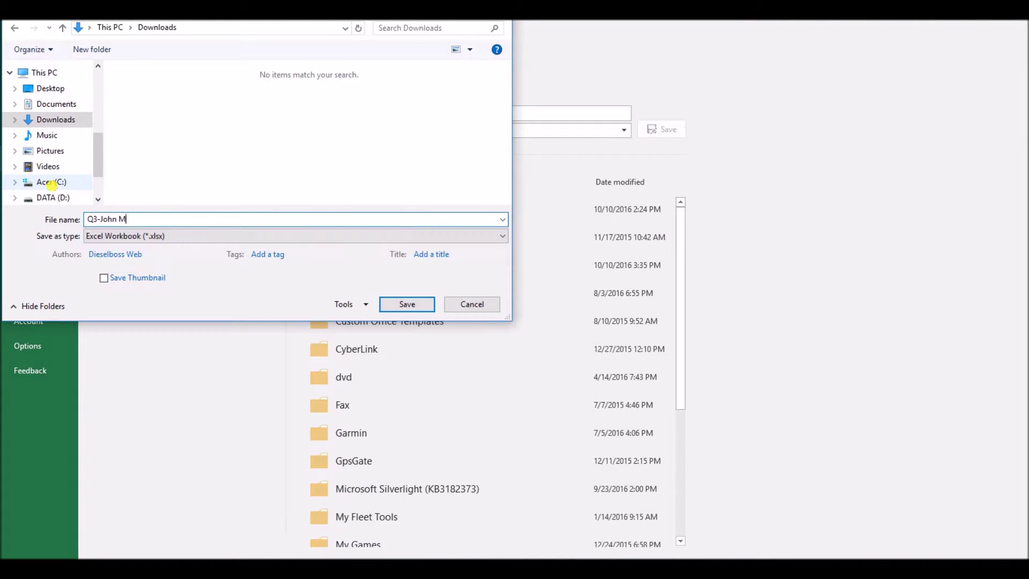
left_click(153, 236)
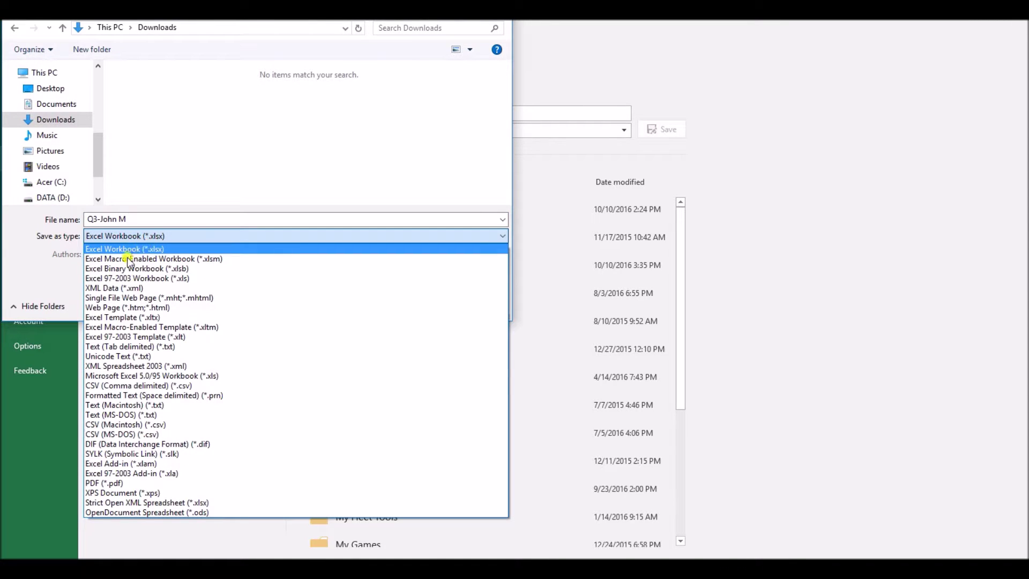
left_click(112, 385)
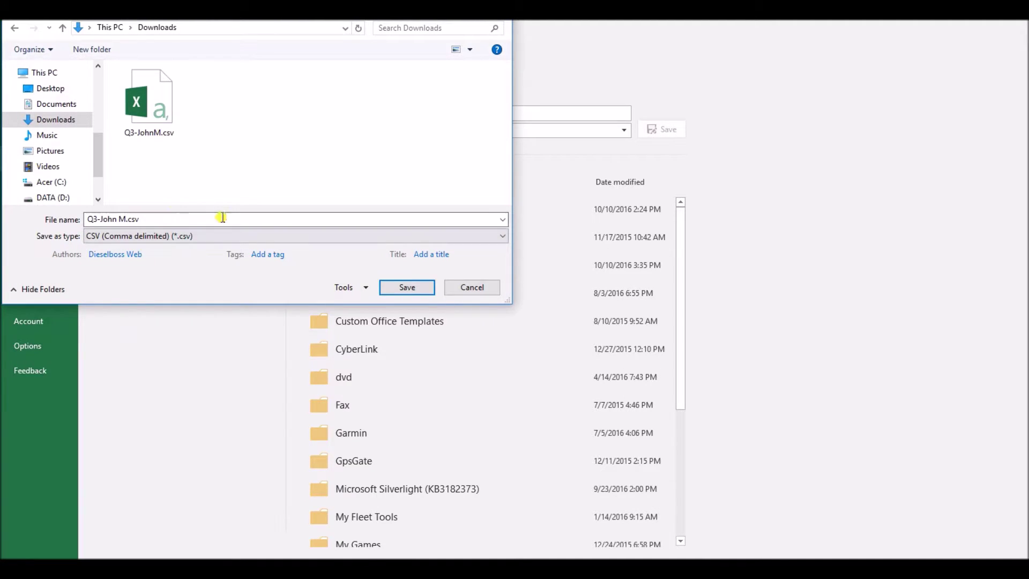
left_click(408, 288)
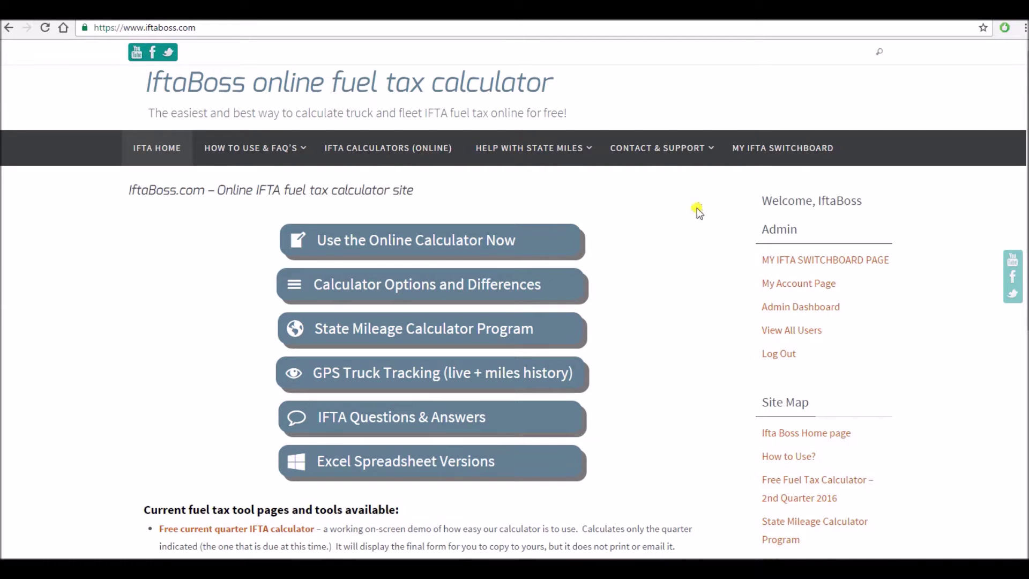
Switch to the IftaBoss website and open the file upload form in My IFTA Switchboard for Don Jr Trucking Co.
left_click(787, 150)
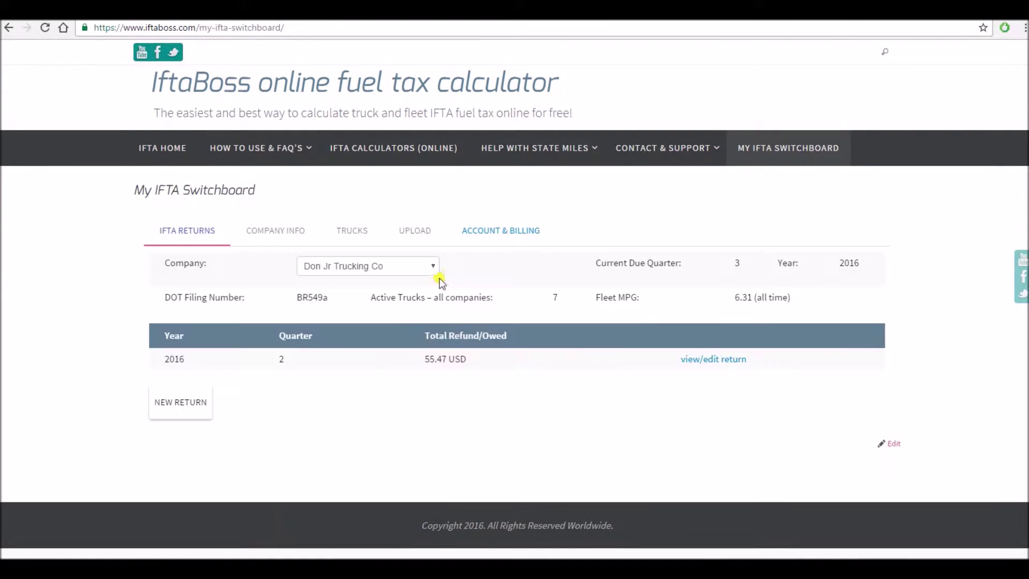
left_click(415, 234)
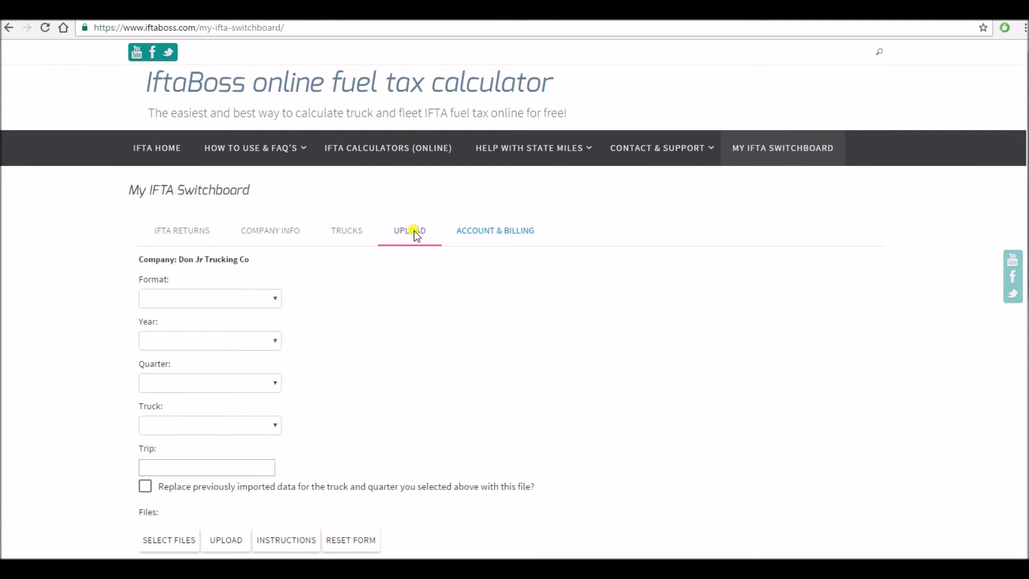
left_click(192, 231)
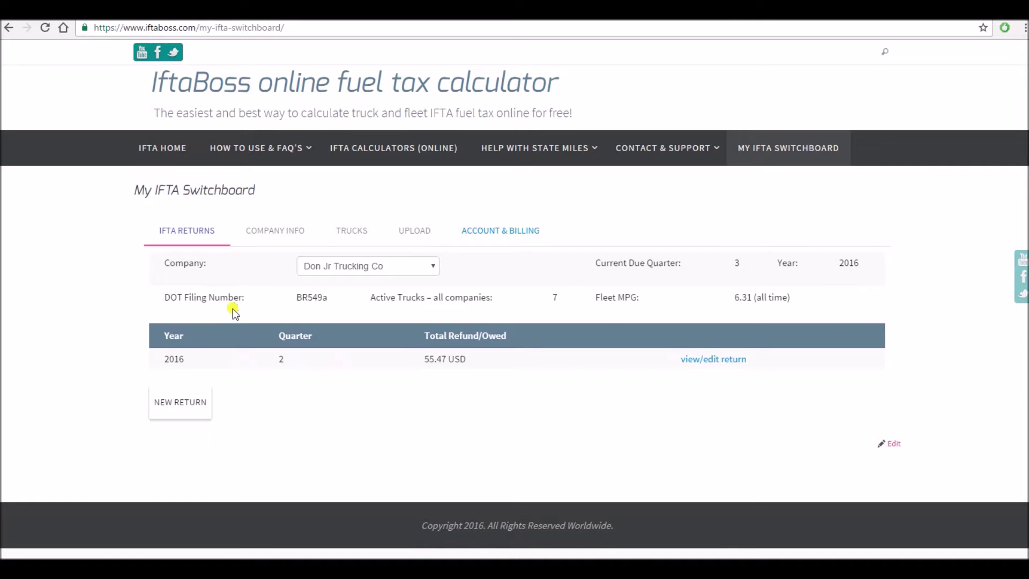
left_click(407, 230)
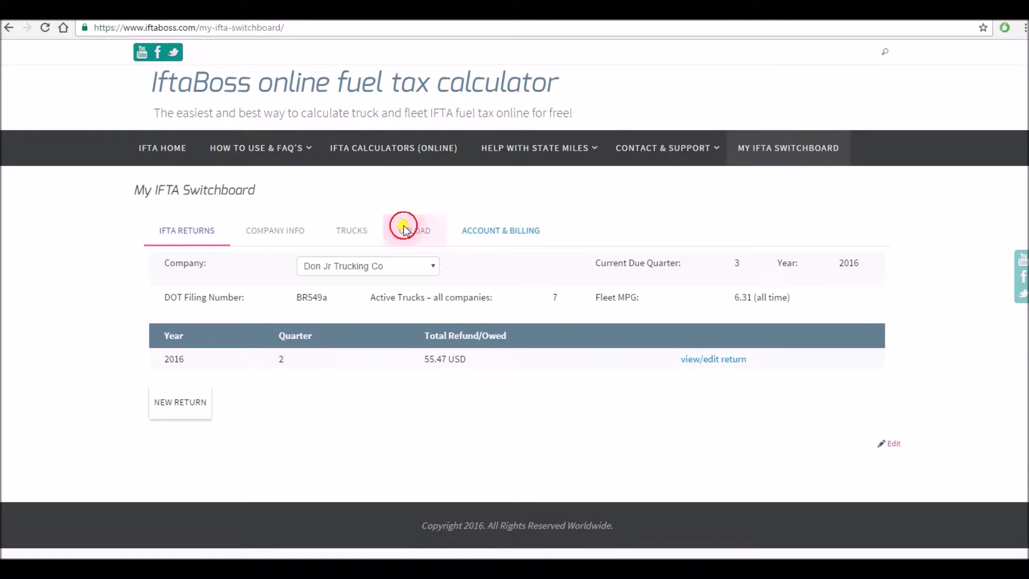
Set the upload format to CoPilot, the year to 2016 and the quarter to 3.
left_click(184, 297)
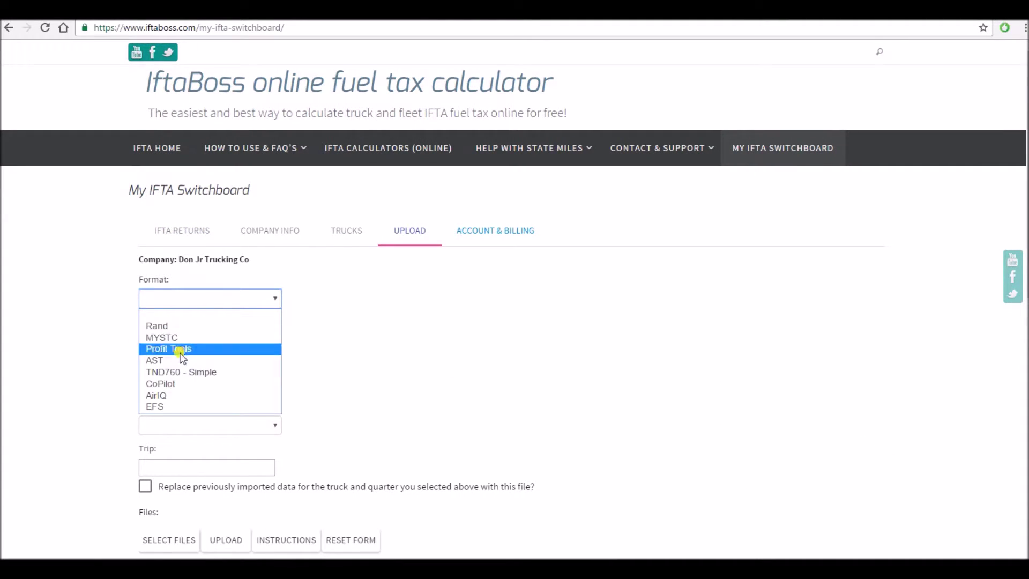
left_click(177, 384)
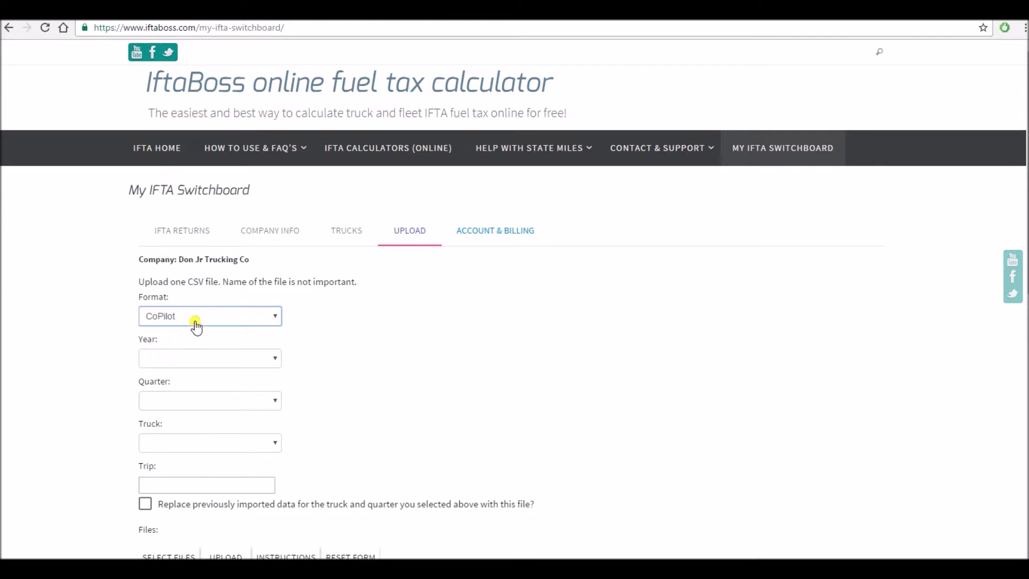
left_click(184, 359)
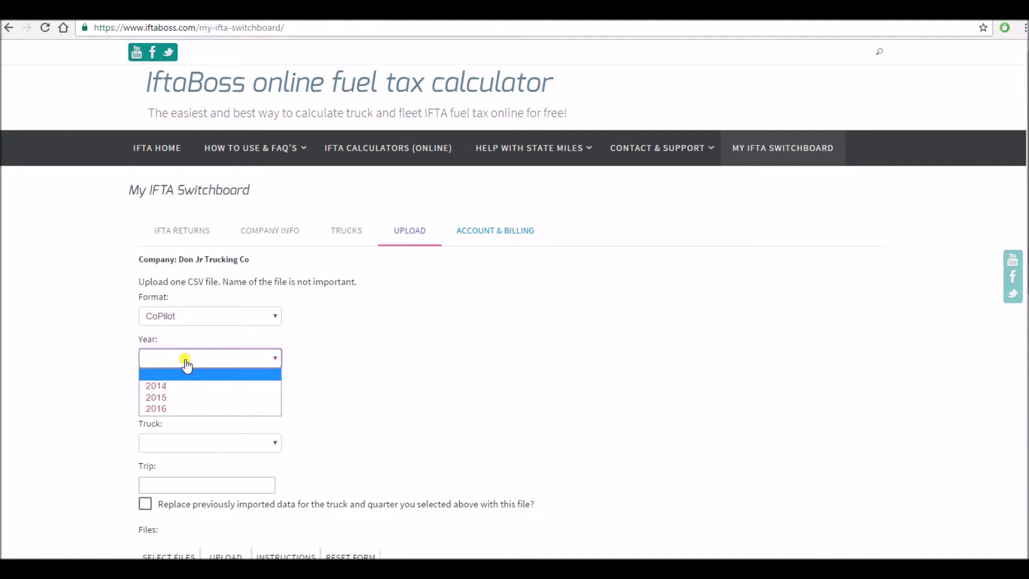
left_click(183, 408)
left_click(183, 406)
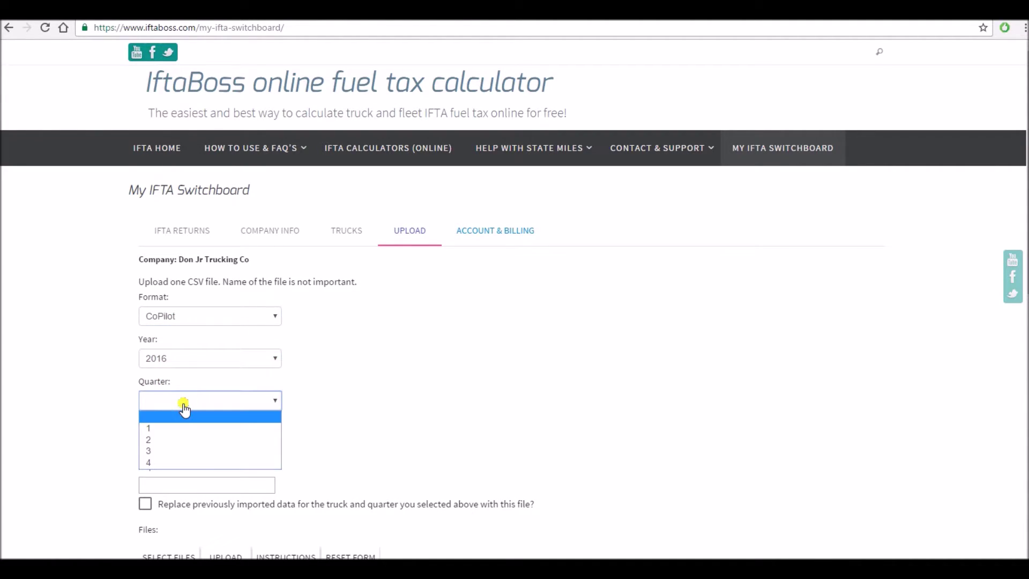
left_click(178, 450)
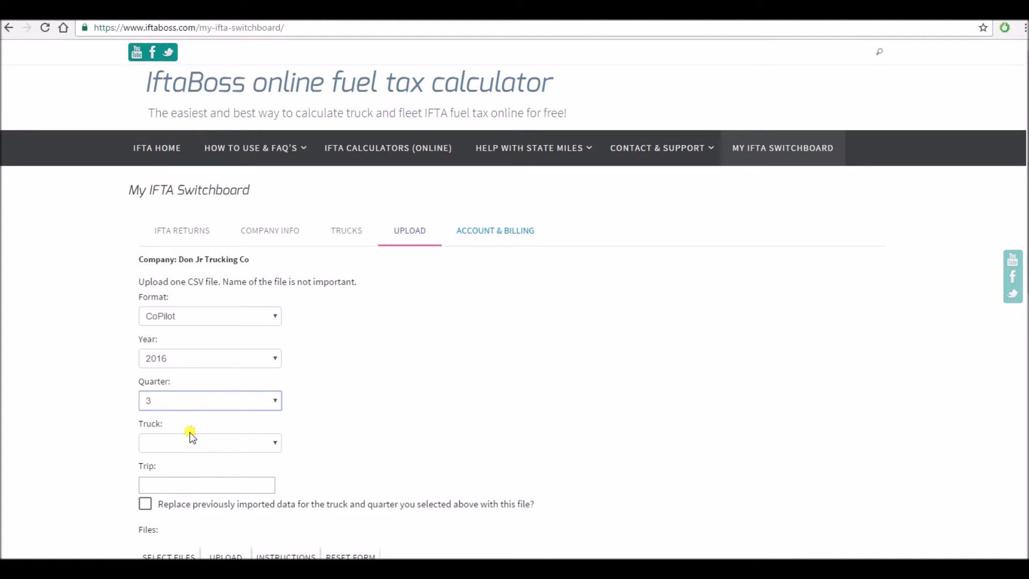
Set the truck to 1 and enter the trip as "Dispatch 5432-" followed by the driver's name.
left_click(187, 442)
left_click(169, 471)
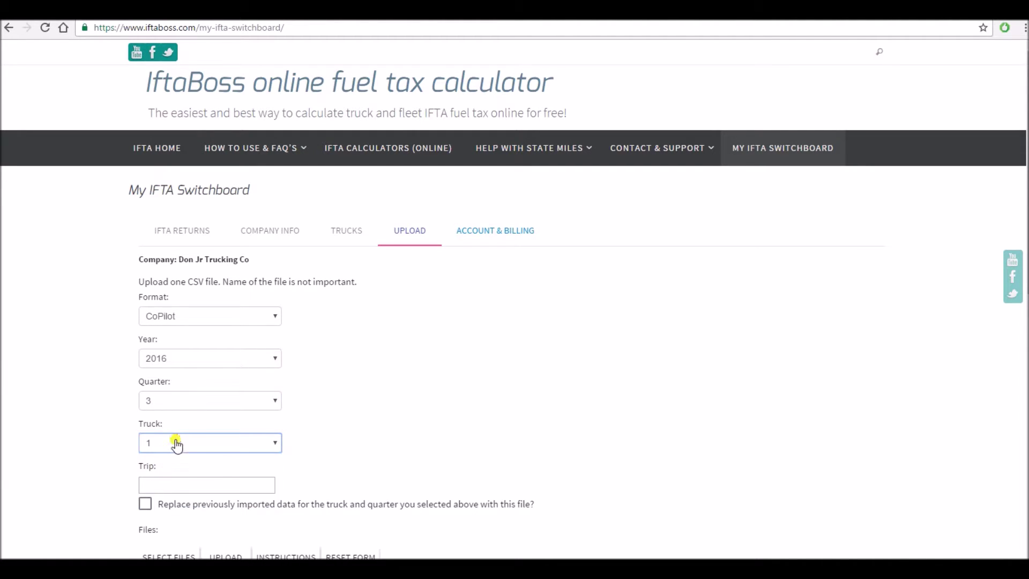
left_click(152, 477)
scroll(78, 425, "down", 3)
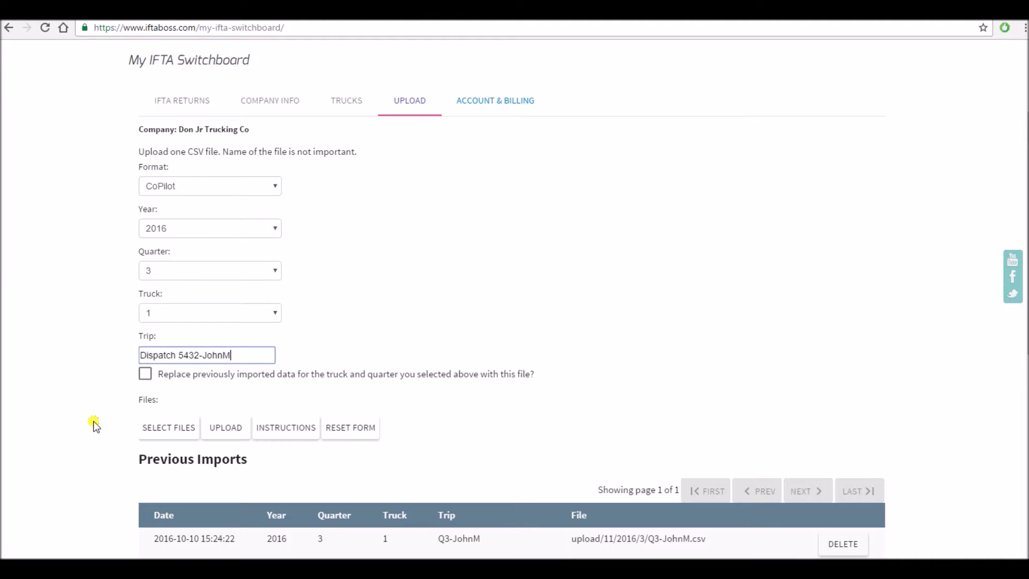
Attach the "Q3-" CSV file with the driver's name written without a space from the Downloads folder and upload it.
left_click(169, 427)
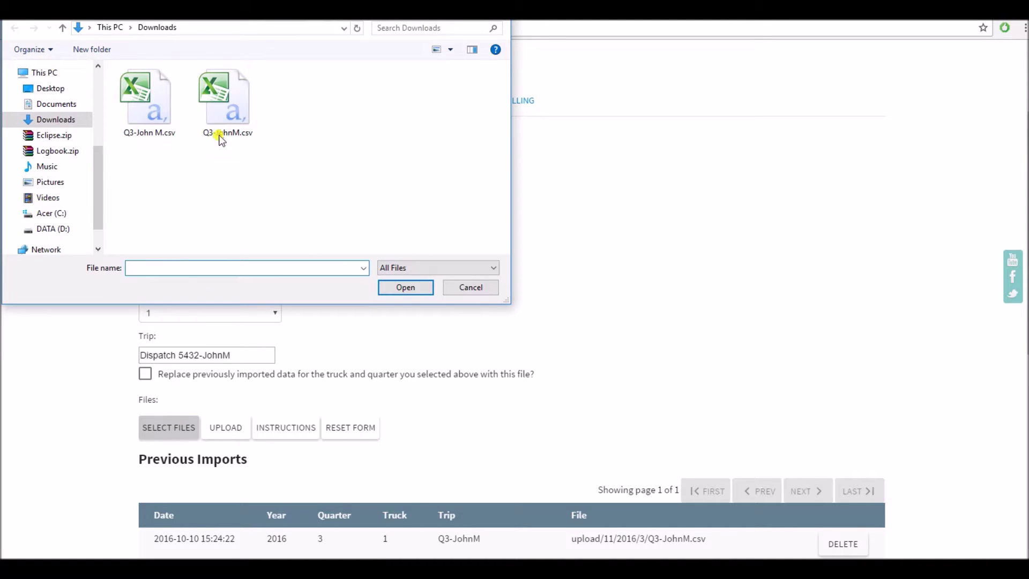
left_click(217, 99)
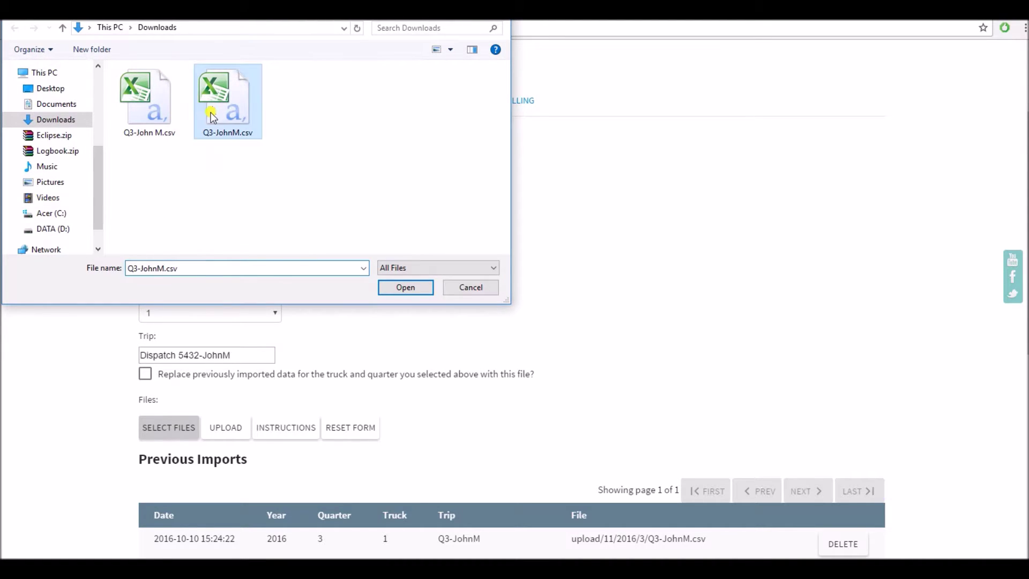
left_click(387, 289)
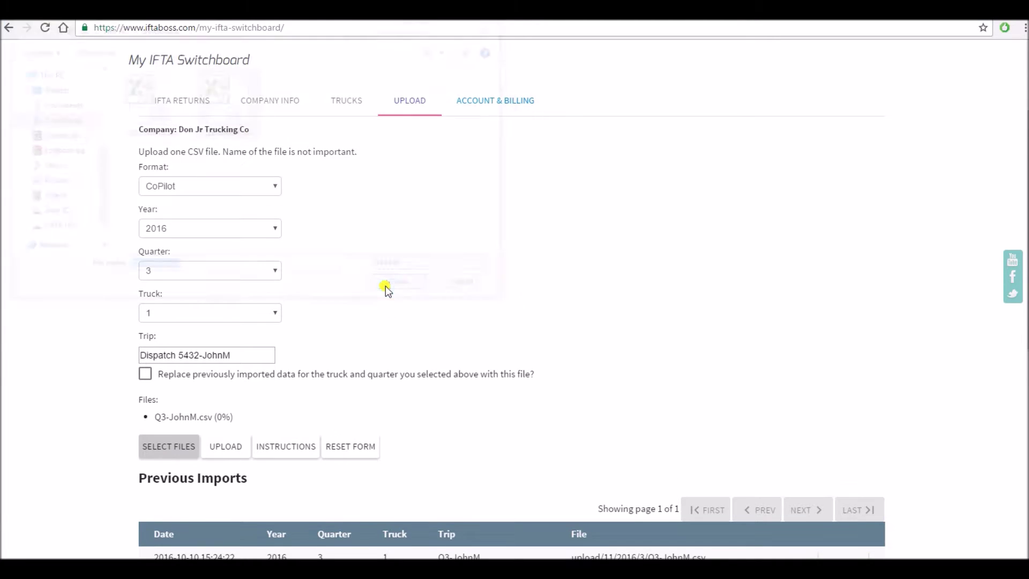
scroll(38, 289, "down", 1)
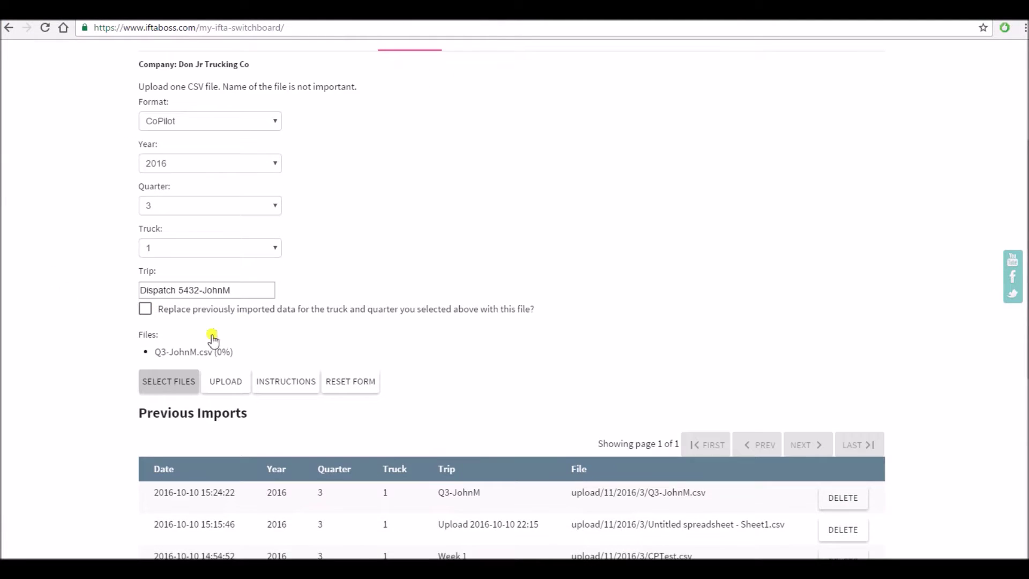
left_click(213, 394)
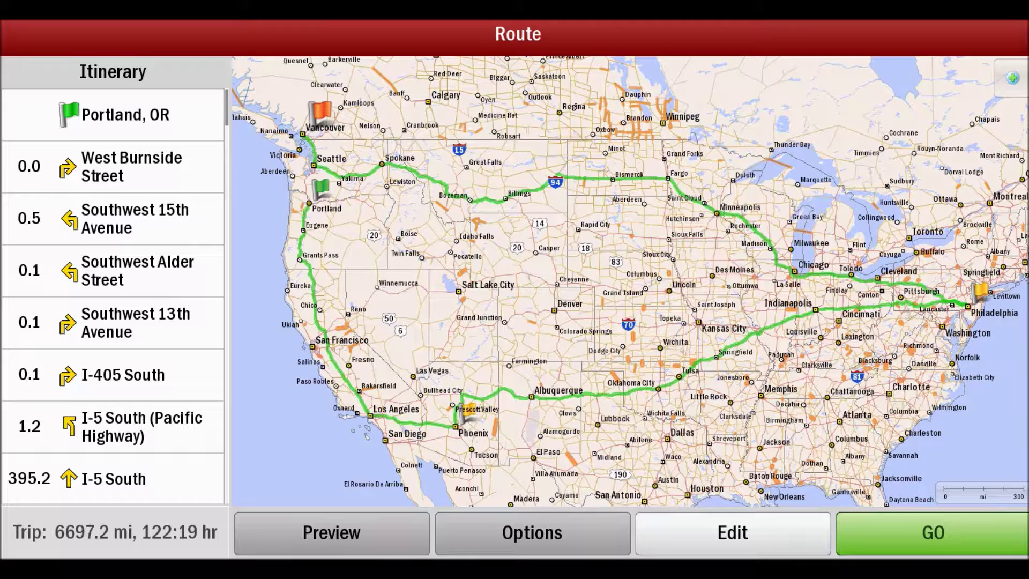
Switch to the CoPilot route, open its state mileage report in the browser and copy the whole table.
left_click(590, 533)
left_click(538, 439)
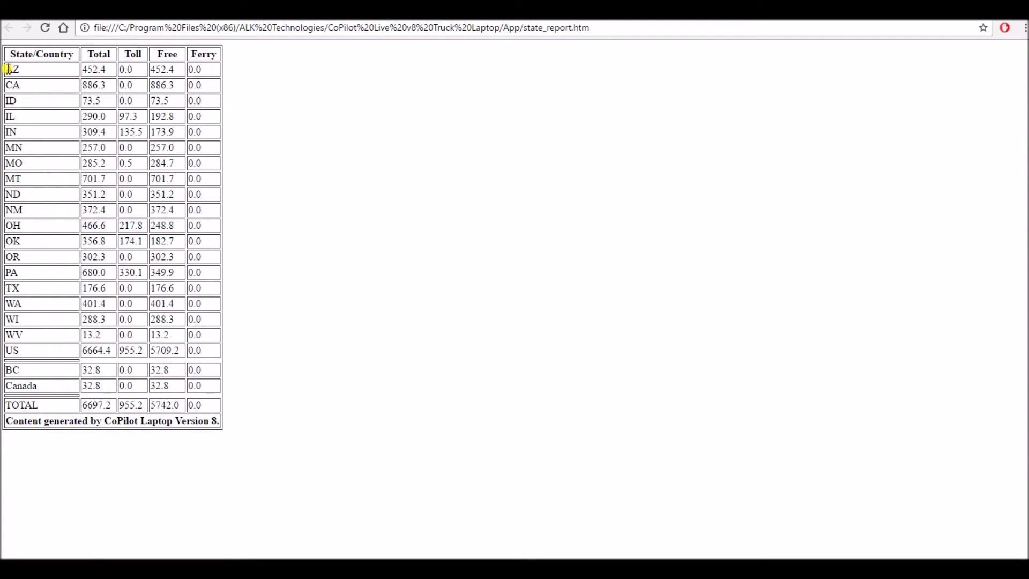
left_click_drag(8, 69, 211, 403)
left_click(208, 406)
key("ctrl+a")
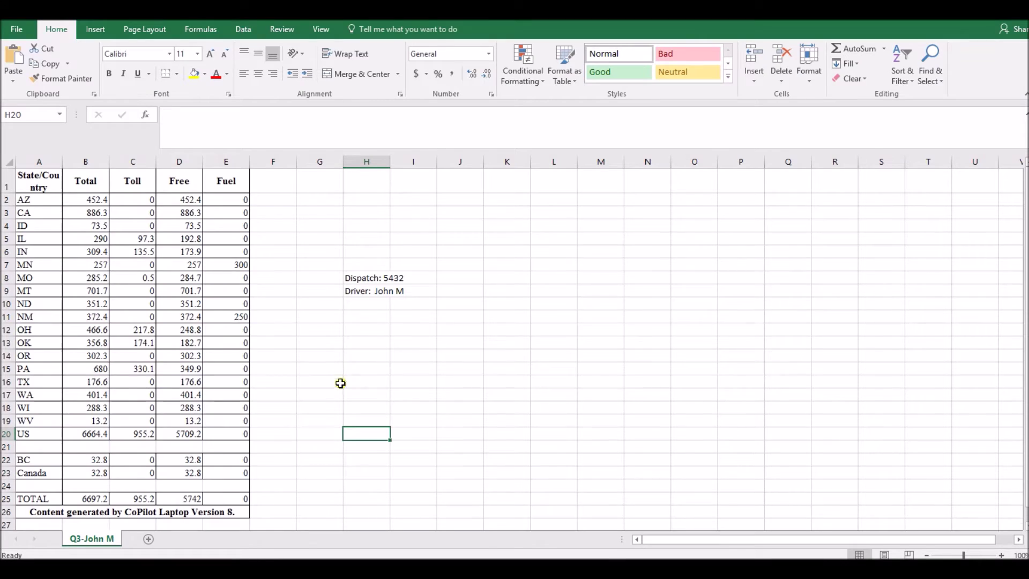
Switch to the Excel workbook and paste the copied mileage report below the first trip, starting at cell A28.
scroll(340, 383, "down", 5)
left_click(48, 334)
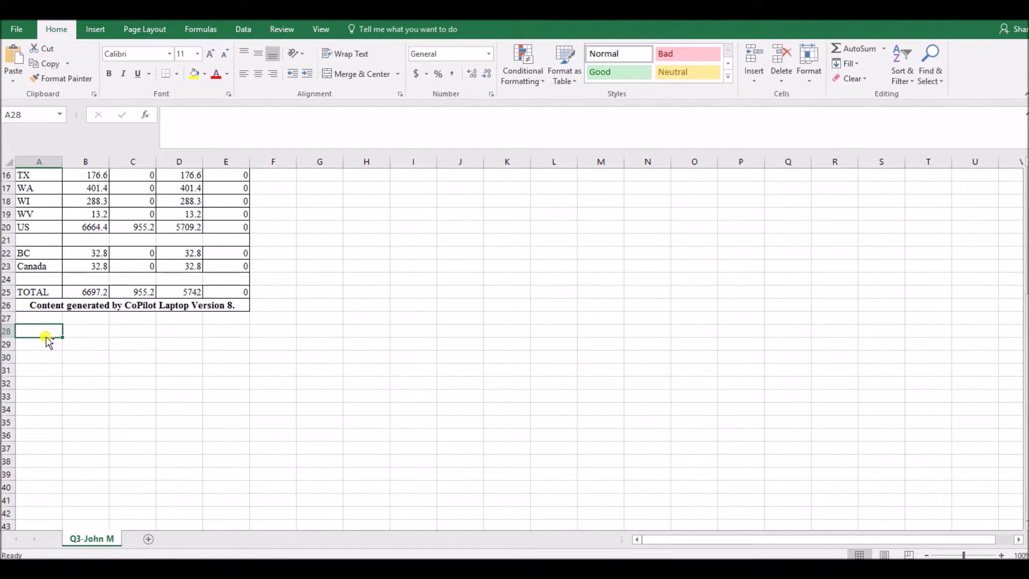
key("ctrl+v")
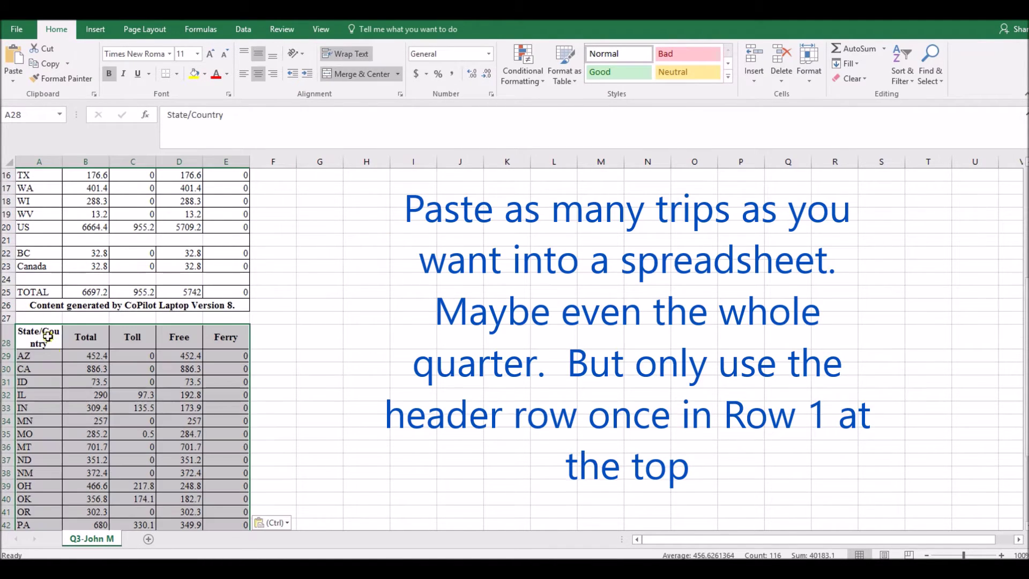
Delete the repeated header row 28 from the second trip, keeping only the header in row 1.
left_click(99, 381)
left_click(8, 341)
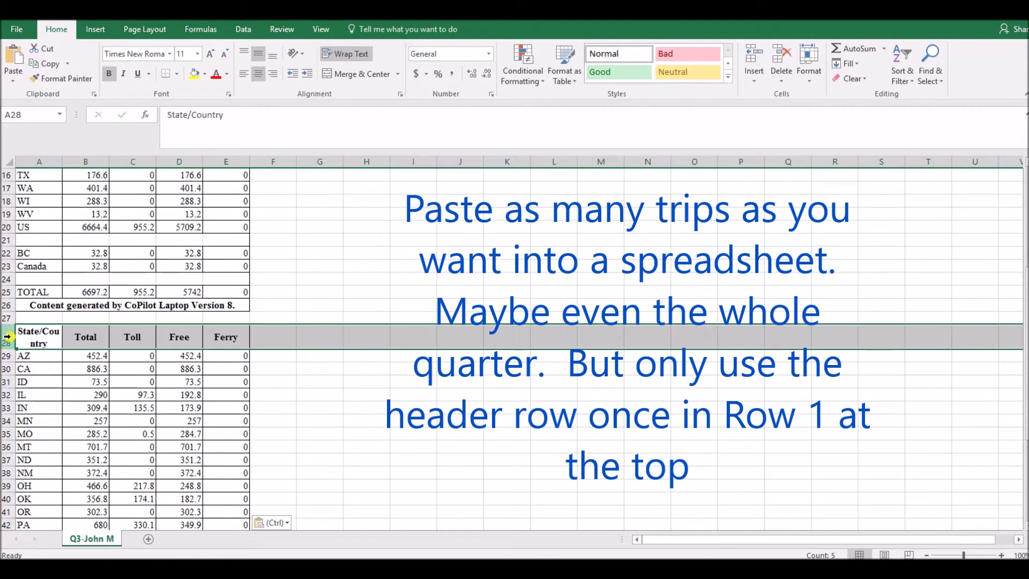
right_click(8, 342)
left_click(44, 443)
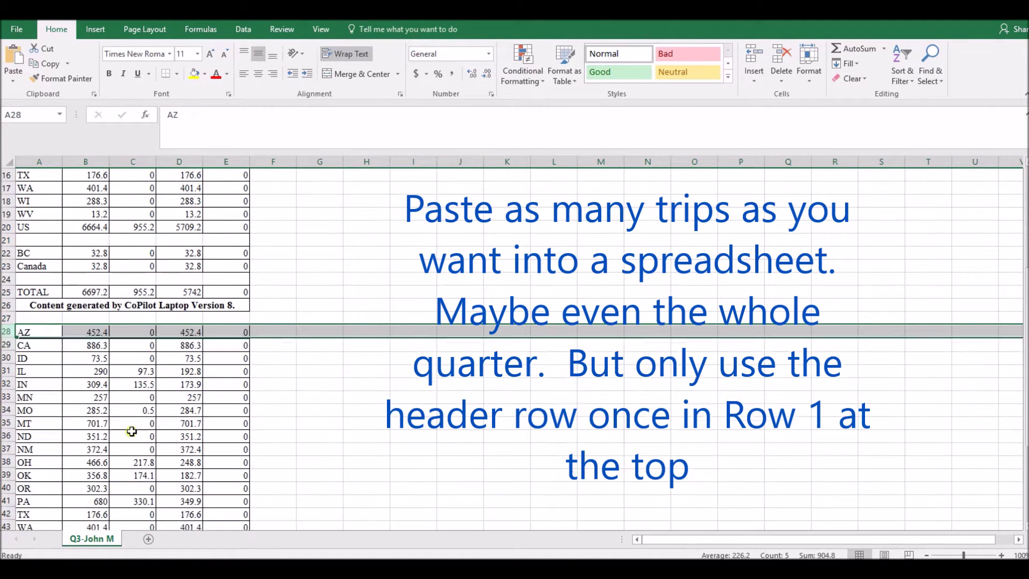
left_click(403, 421)
scroll(300, 375, "up", 5)
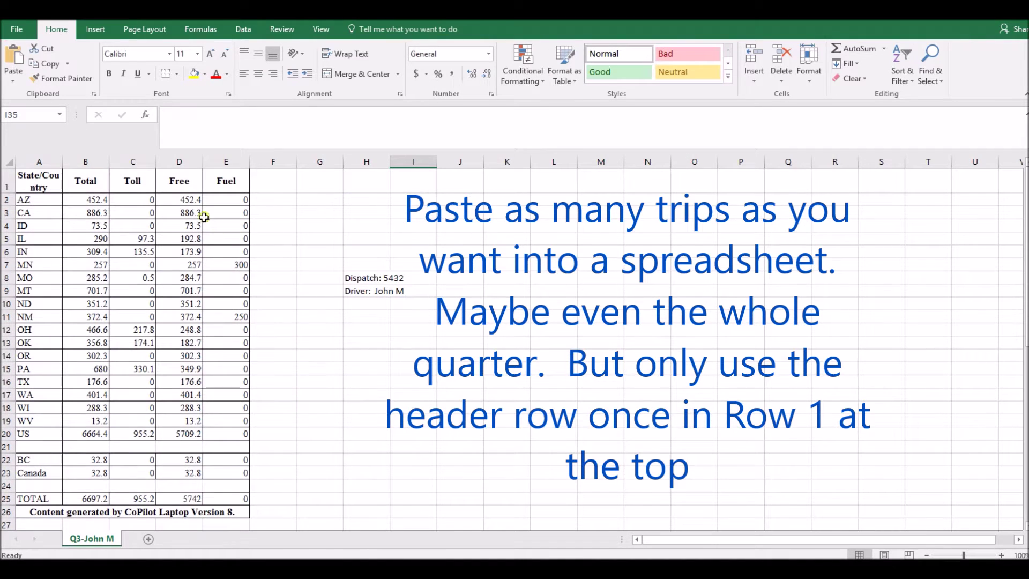
left_click(7, 181)
Paste the mileage report again below the second trip, starting at cell A54.
scroll(243, 259, "down", 13)
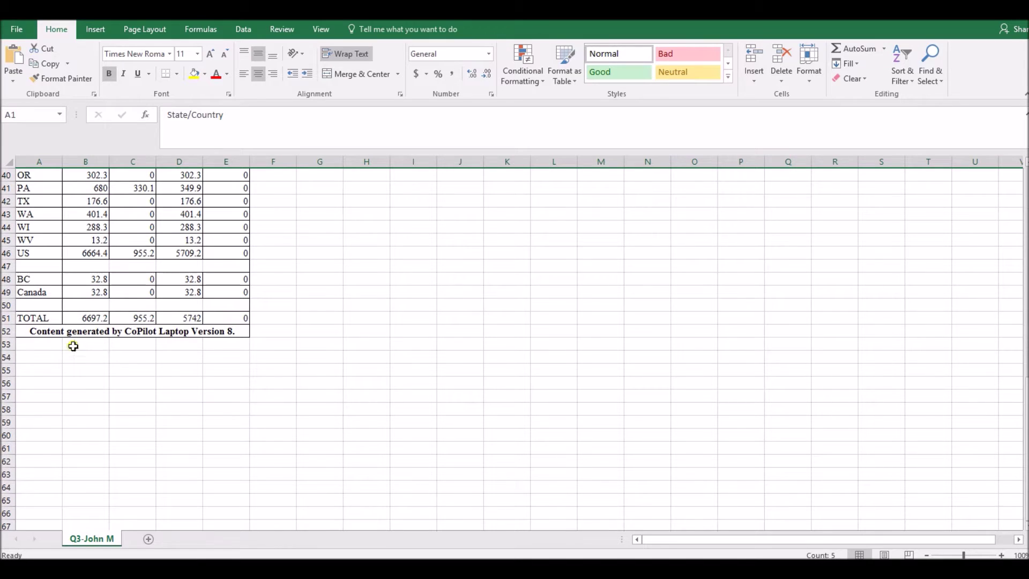
left_click(44, 360)
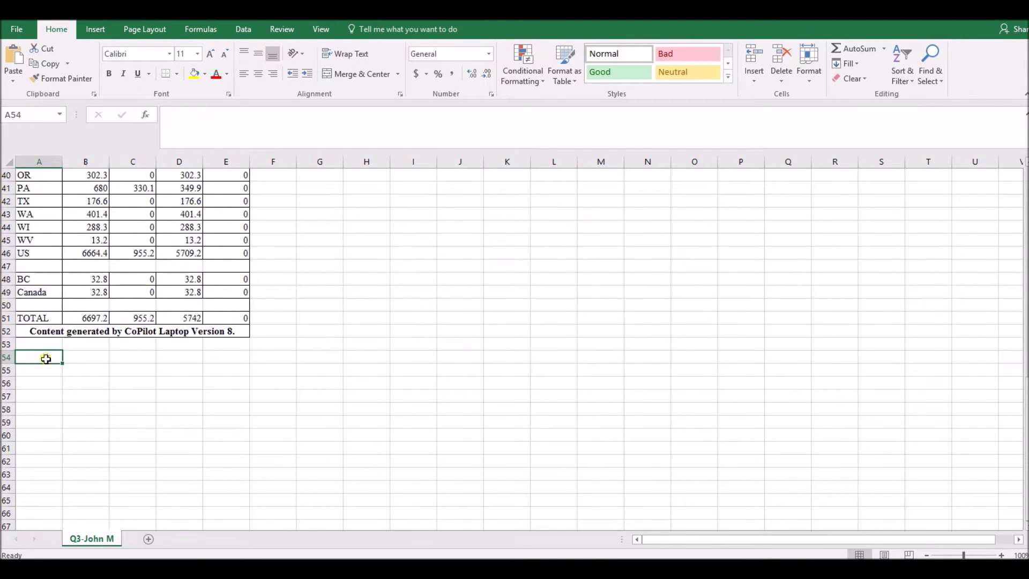
key("ctrl+v")
Delete the repeated header row 54 from the third pasted trip.
left_click(9, 362)
right_click(10, 363)
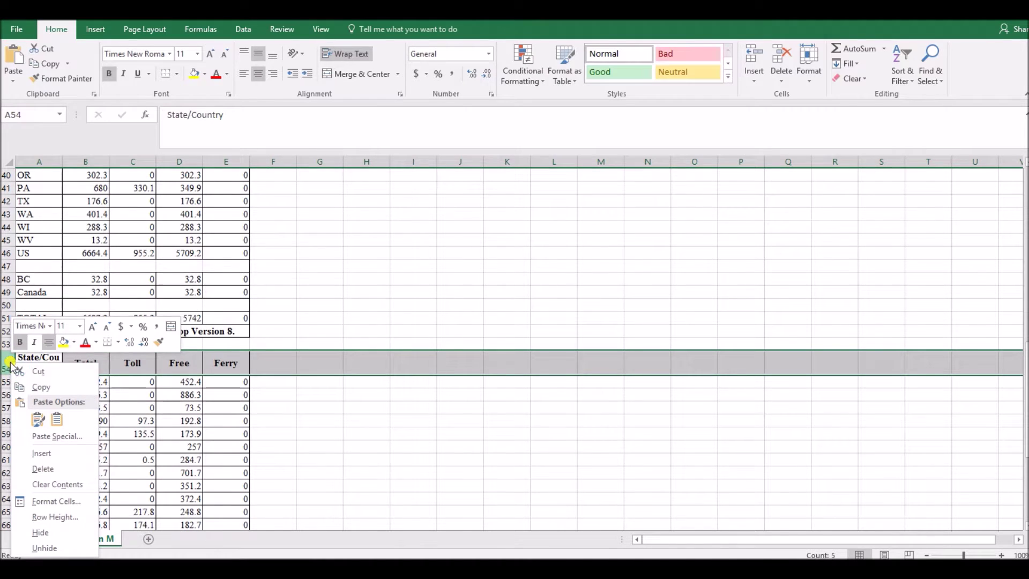
left_click(44, 469)
left_click(405, 434)
Label the added trips by entering "Dispatch 5433" in cell H37 and "Dispatch 5444" in cell H63.
scroll(383, 364, "up", 4)
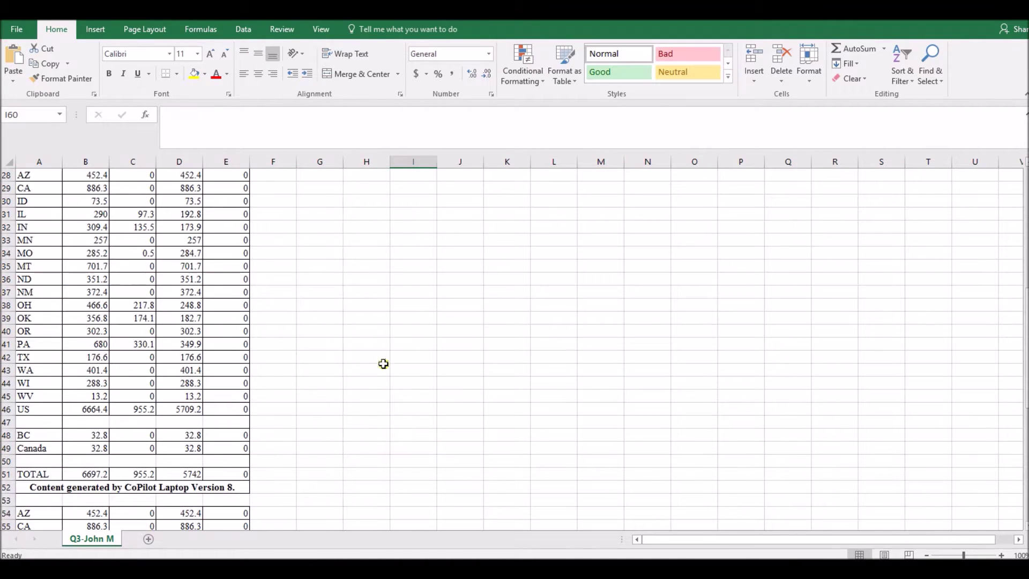
left_click(373, 292)
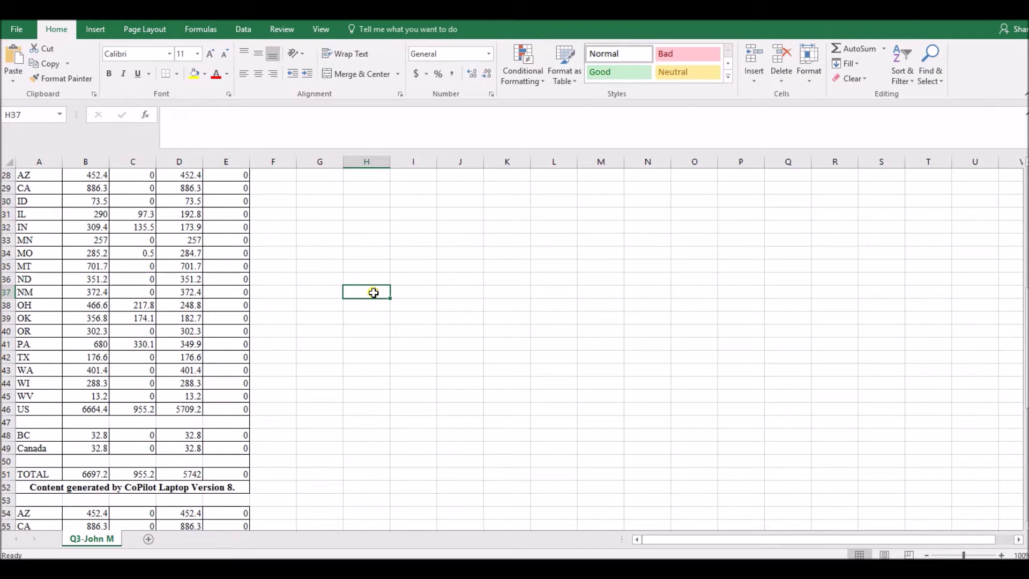
type("Dispatch 5433")
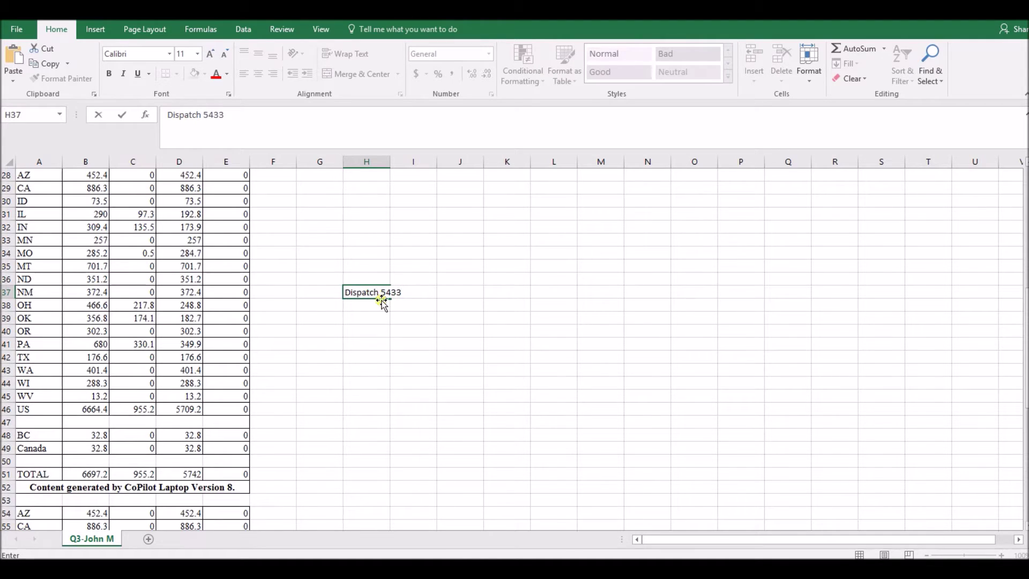
scroll(440, 381, "down", 6)
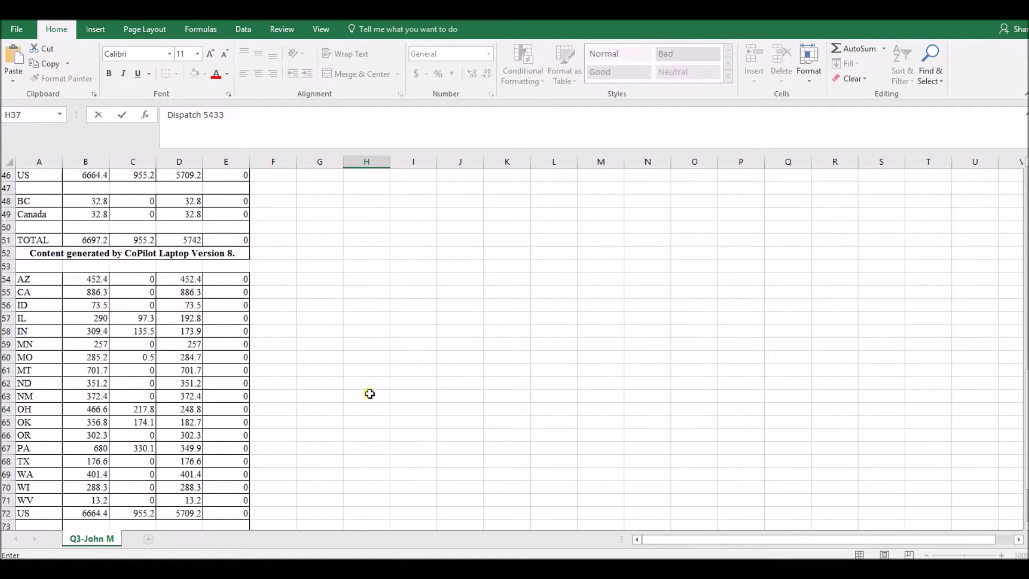
left_click(370, 394)
type("Dispa")
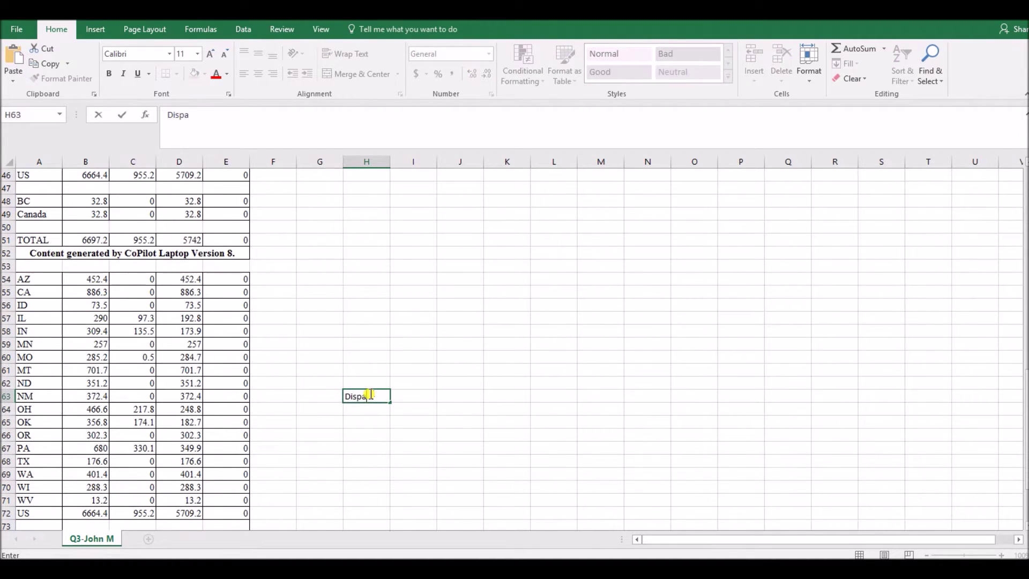
type("tch 5444")
scroll(411, 401, "down", 7)
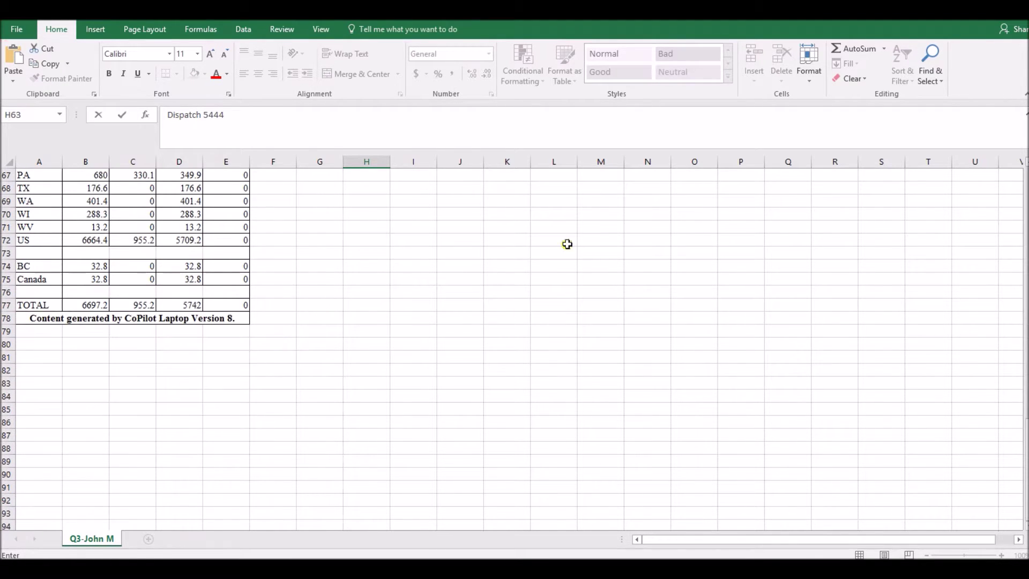
scroll(216, 390, "up", 10)
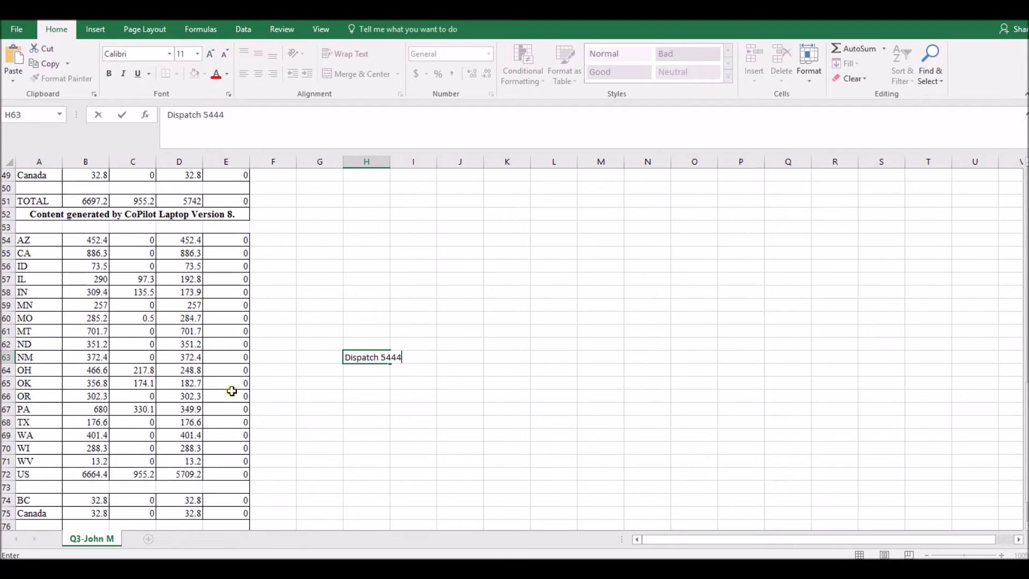
scroll(269, 347, "up", 2)
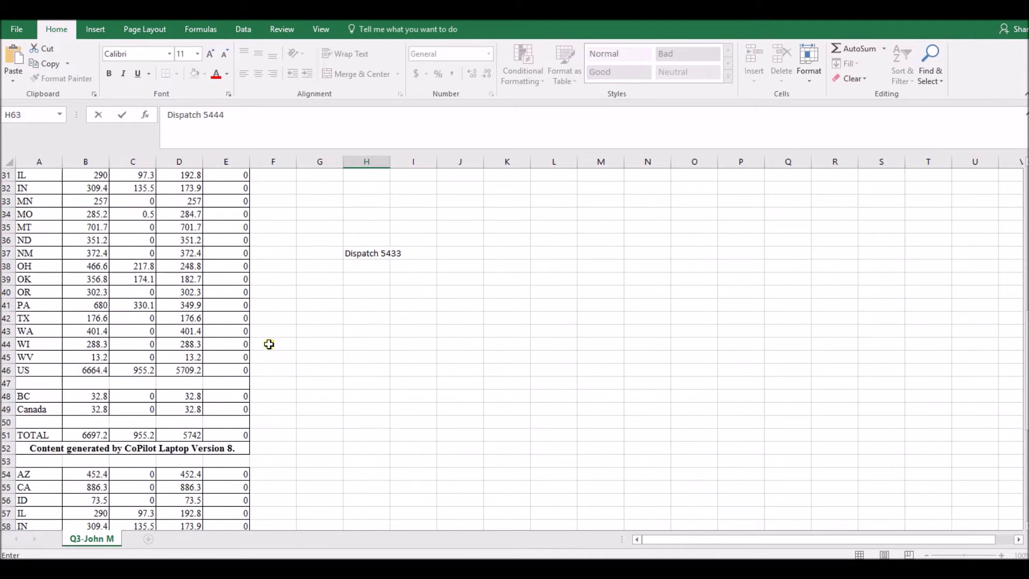
scroll(278, 329, "up", 5)
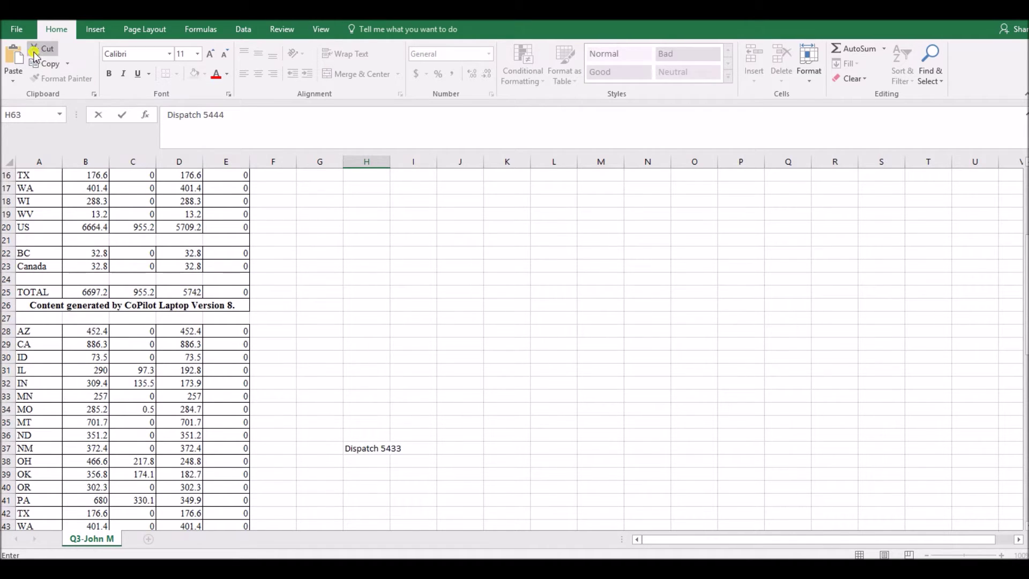
left_click(21, 29)
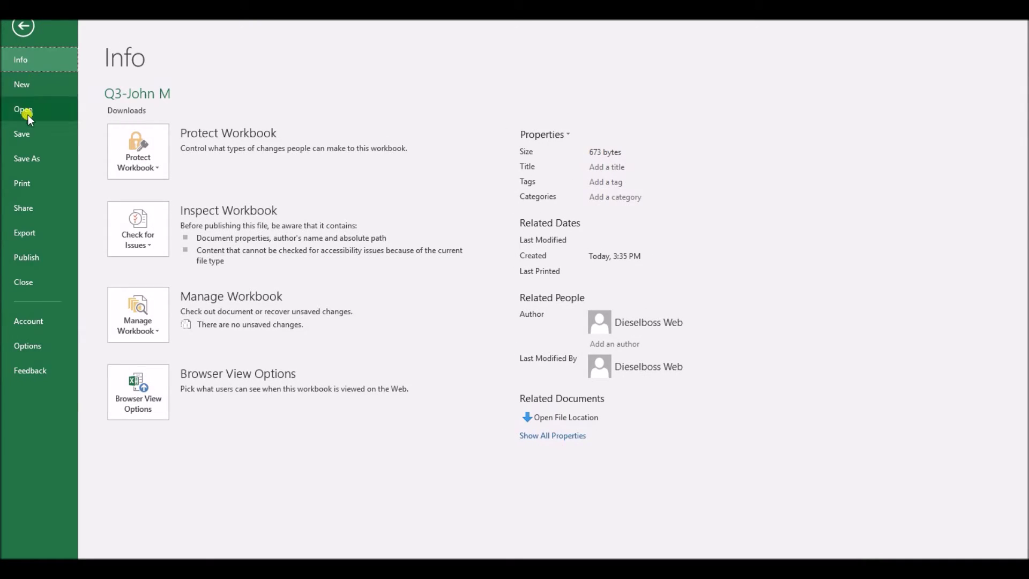
key("Escape")
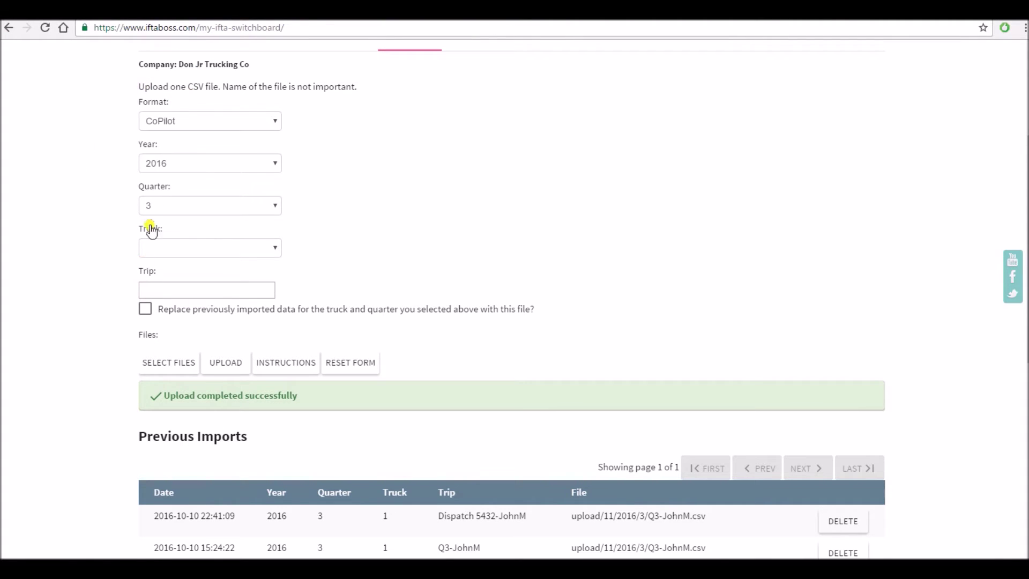
Switch to the IftaBoss upload form, set the truck to 3 and enter the driver's name as the trip.
left_click(169, 248)
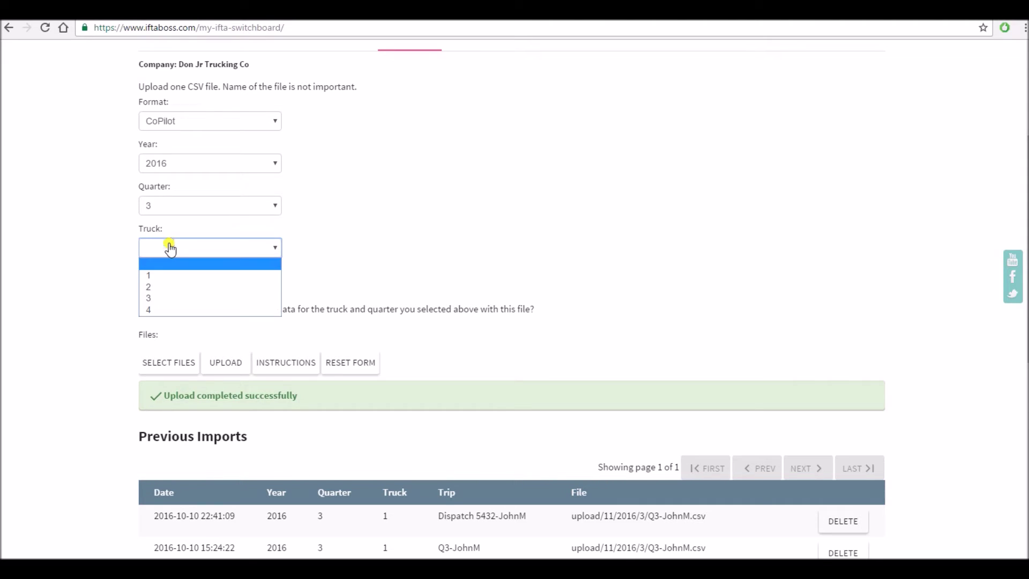
left_click(171, 298)
left_click(174, 291)
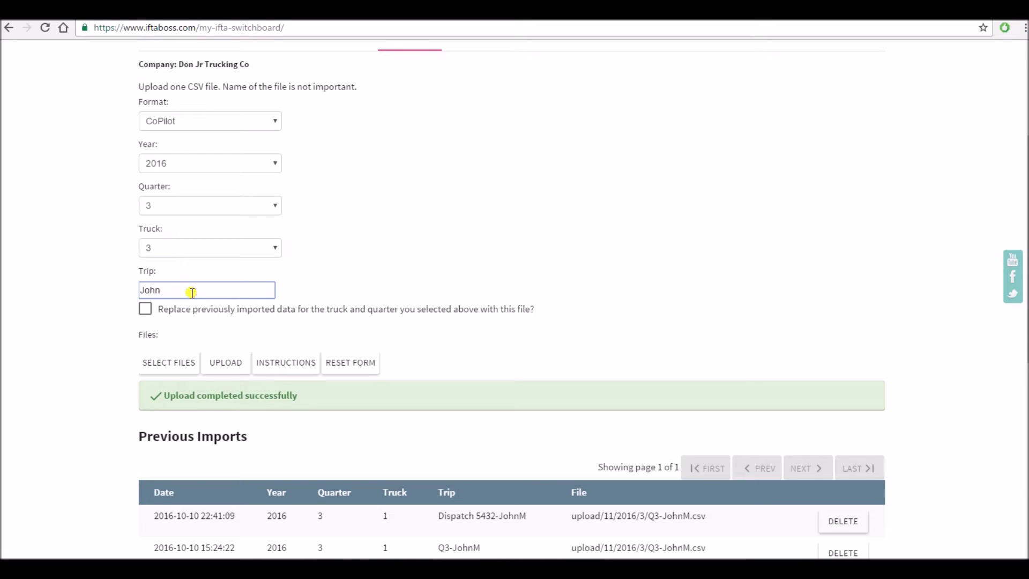
scroll(26, 292, "down", 1)
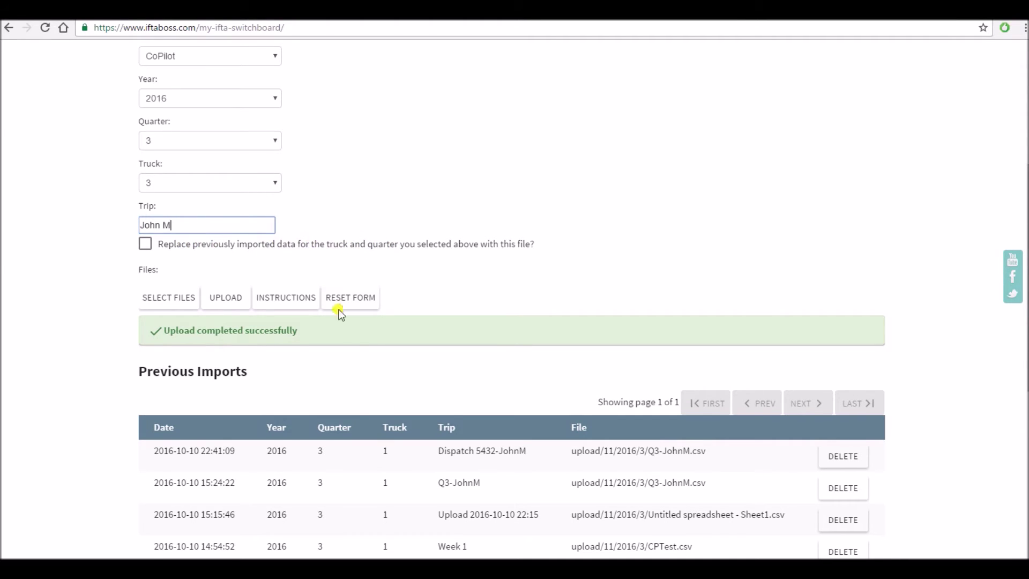
Switch to the Excel workbook and examine the stacked trip tables beneath the single header row.
key("alt+Tab")
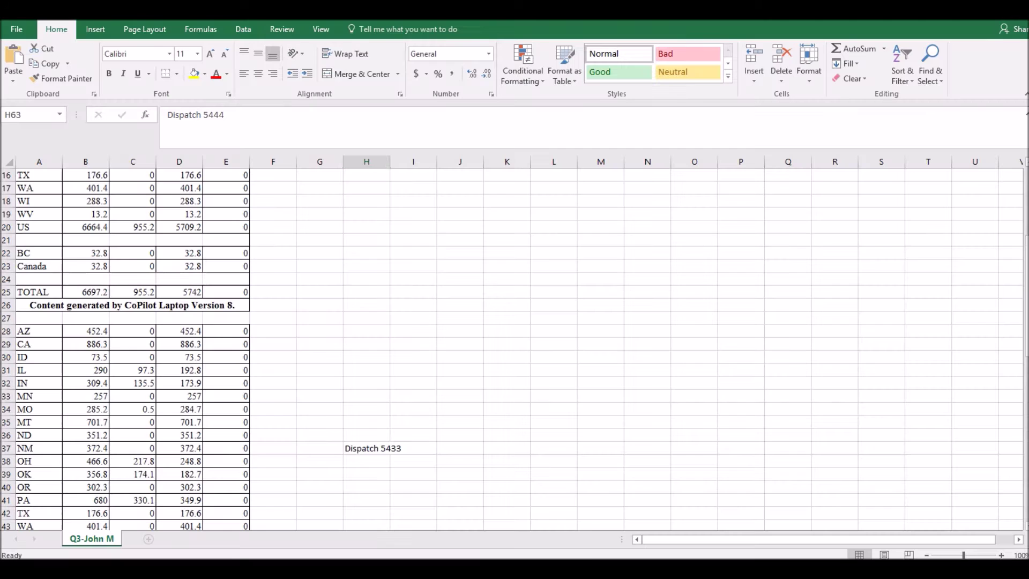
scroll(158, 262, "up", 4)
scroll(133, 266, "down", 5)
scroll(122, 336, "up", 5)
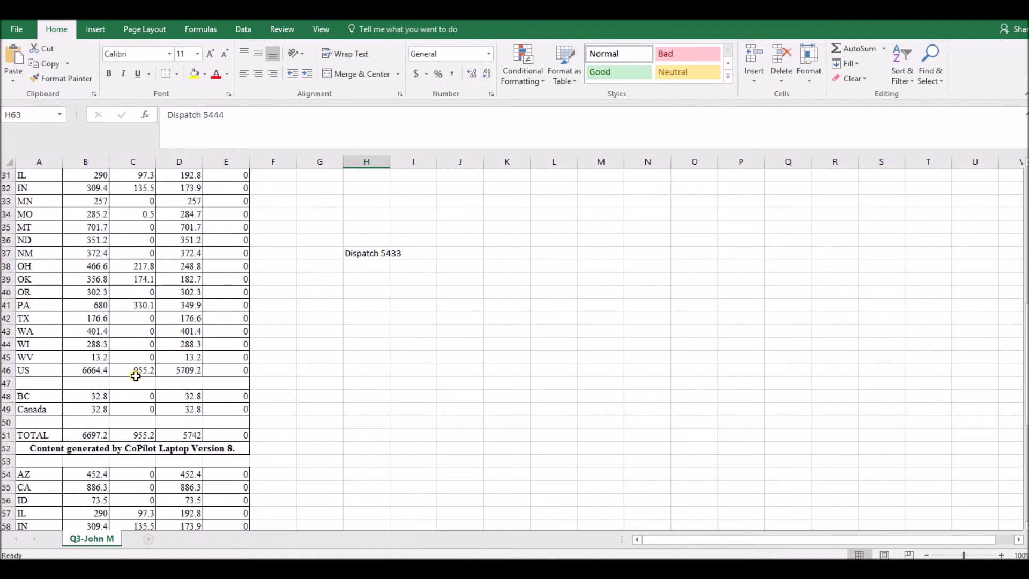
scroll(130, 347, "down", 1)
scroll(138, 376, "up", 2)
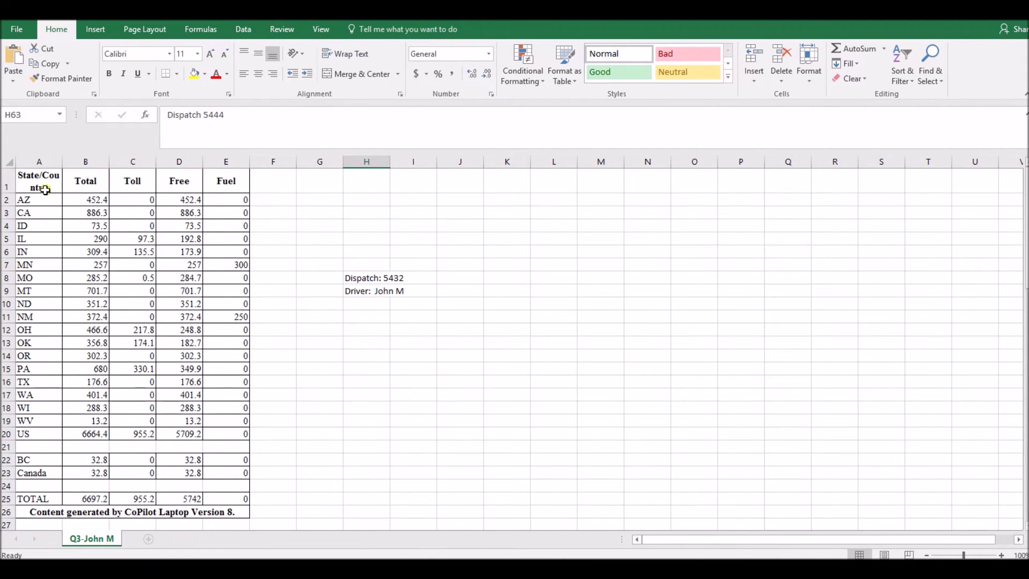
left_click_drag(35, 201, 271, 458)
left_click(361, 419)
scroll(367, 437, "down", 3)
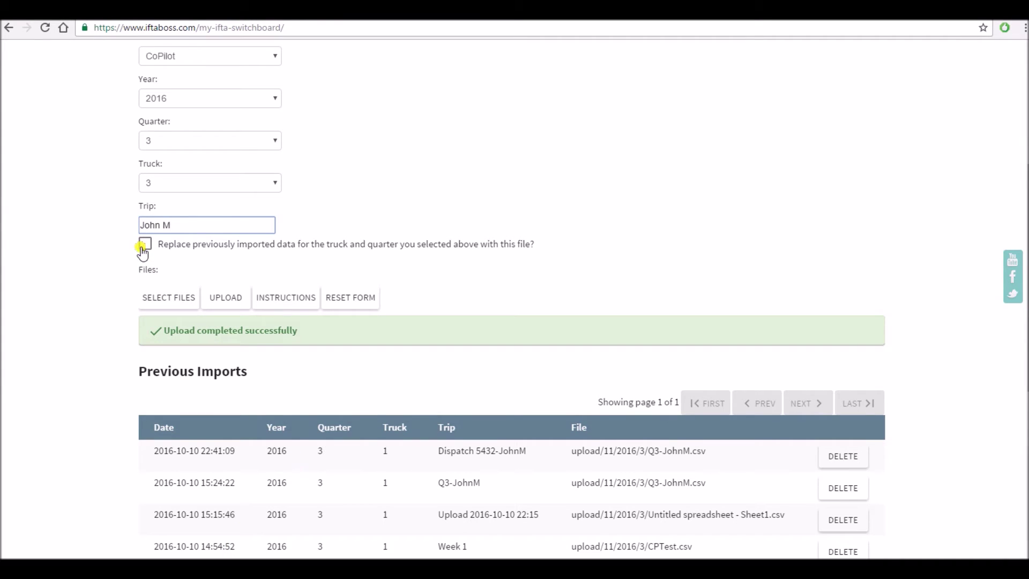
Enable replacing previously imported data, choose the driver's Q3 CSV spelled without a space from Downloads, and upload it.
left_click(144, 245)
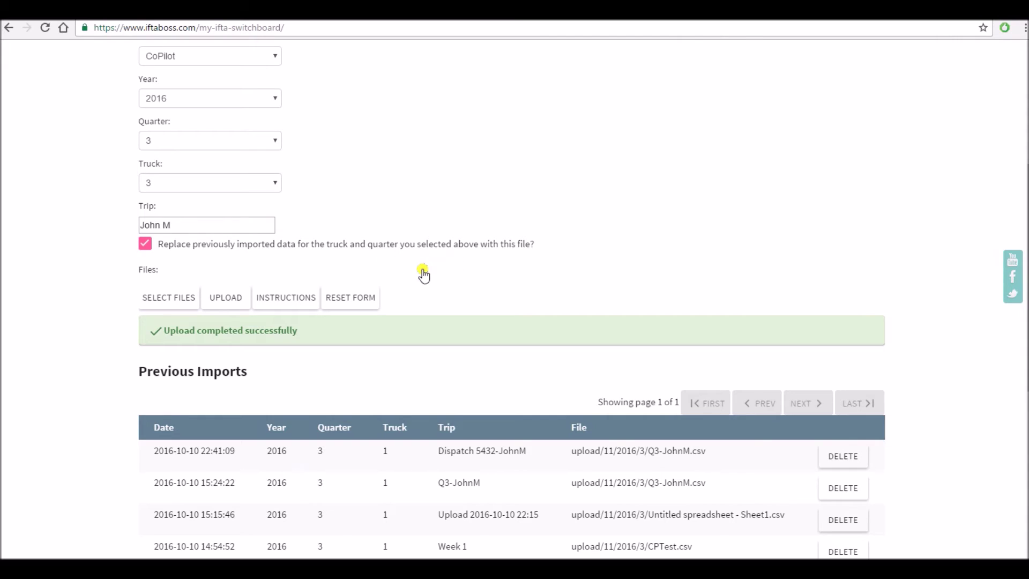
left_click(157, 298)
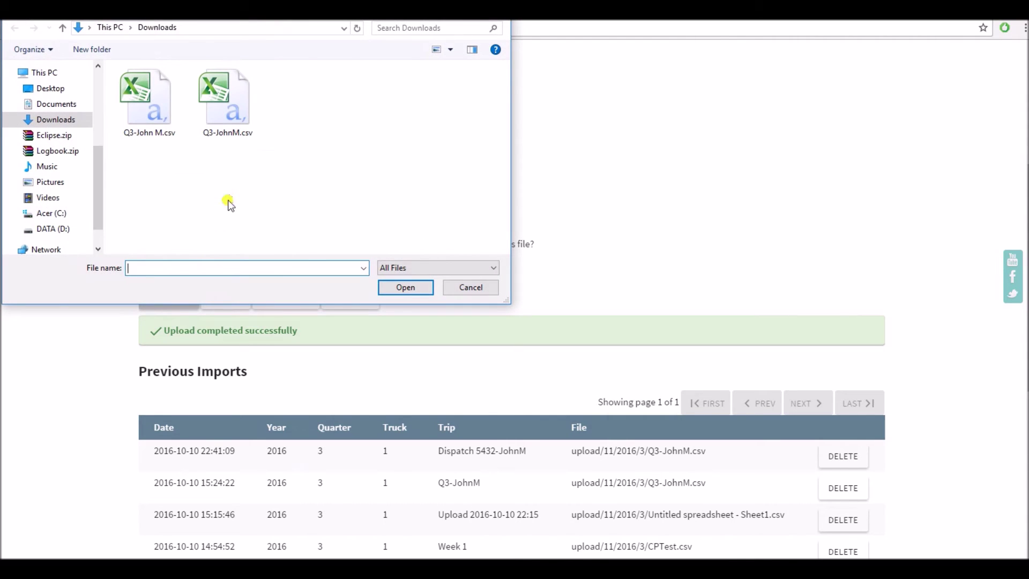
left_click(227, 107)
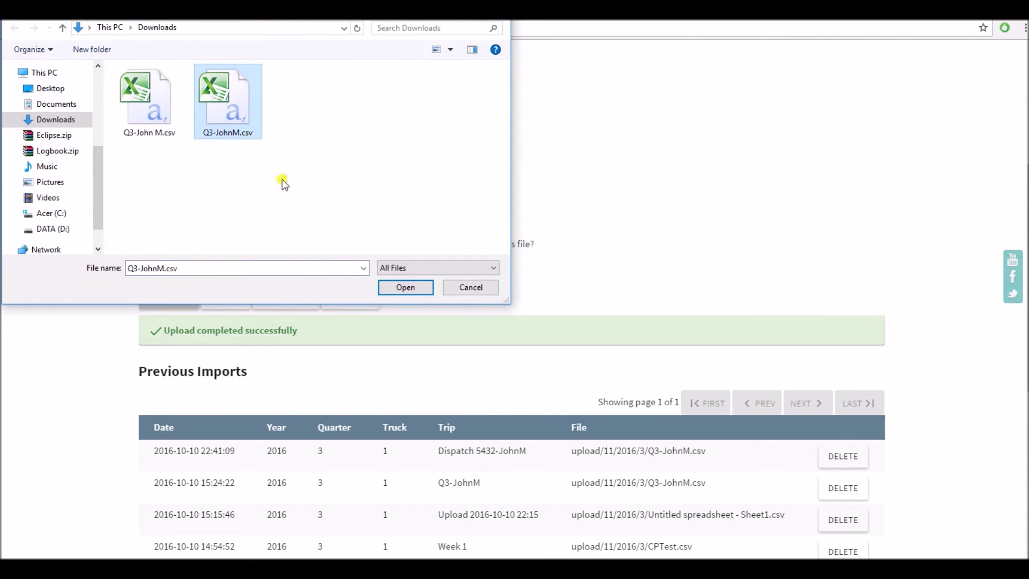
left_click(406, 289)
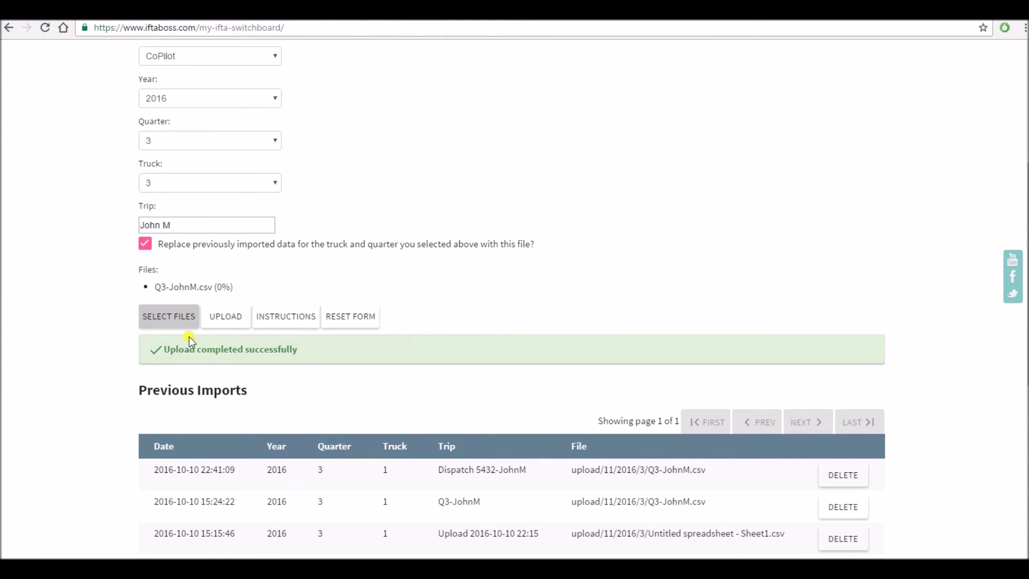
left_click(234, 318)
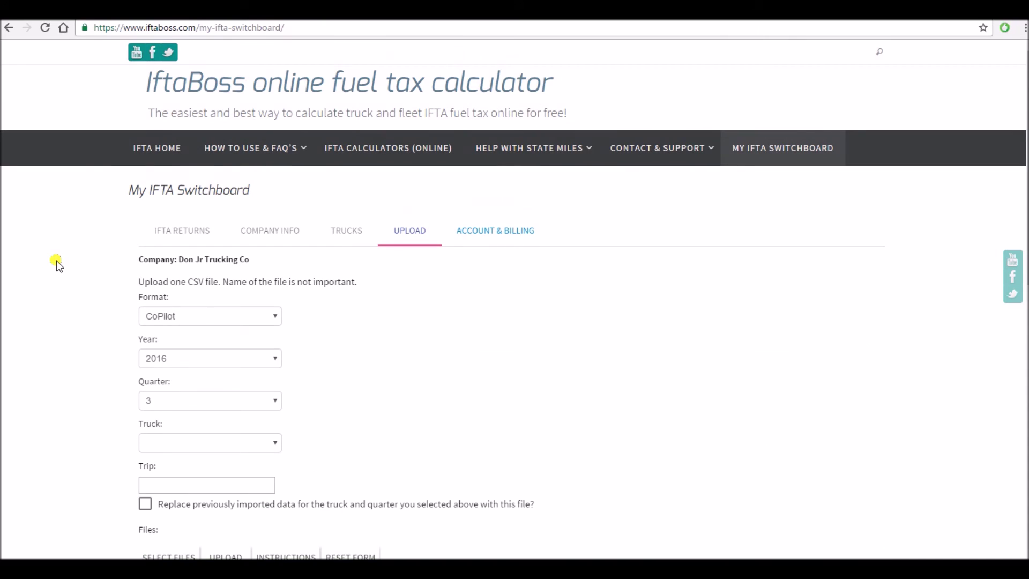
Open the current third-quarter 2016 IFTA return and review its trips, mileage and diesel summaries for the imported data.
left_click(161, 232)
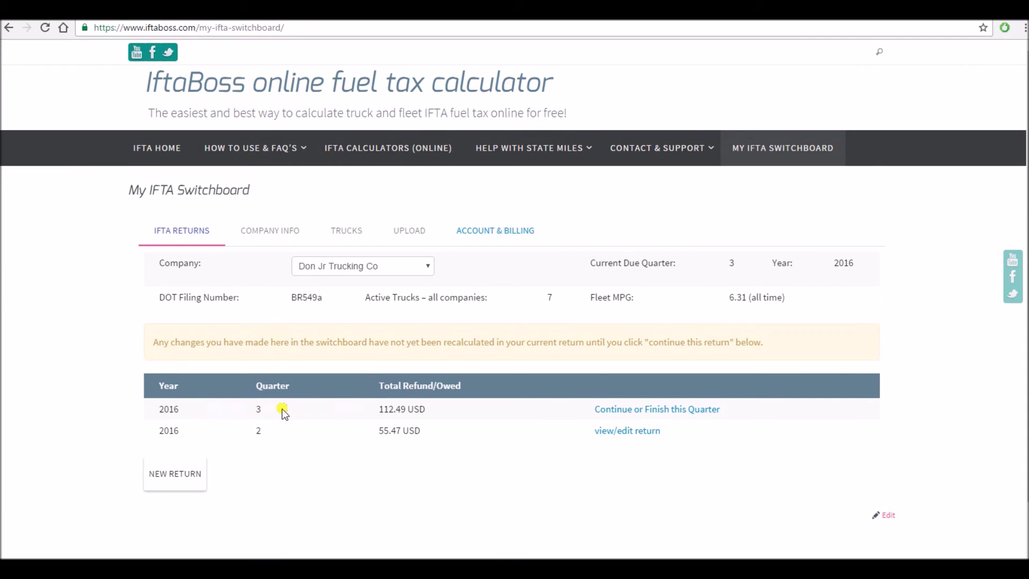
left_click(604, 410)
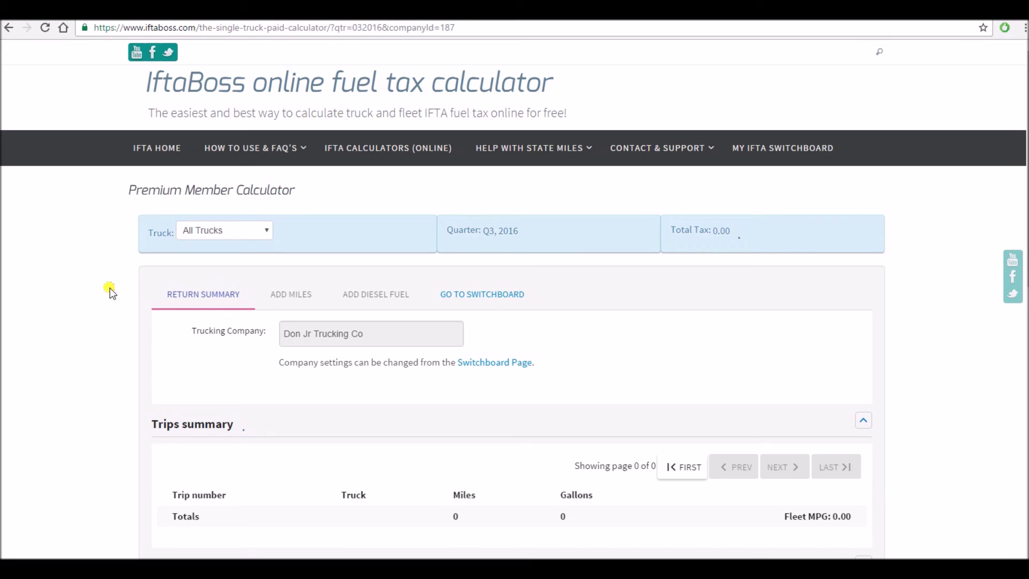
scroll(110, 287, "down", 5)
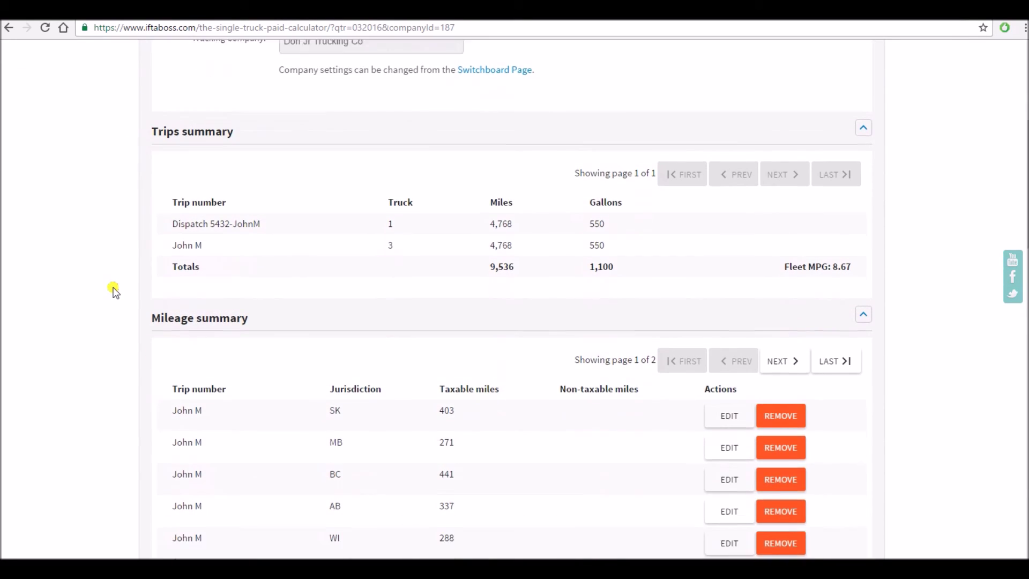
scroll(194, 306, "down", 1)
scroll(225, 319, "down", 1)
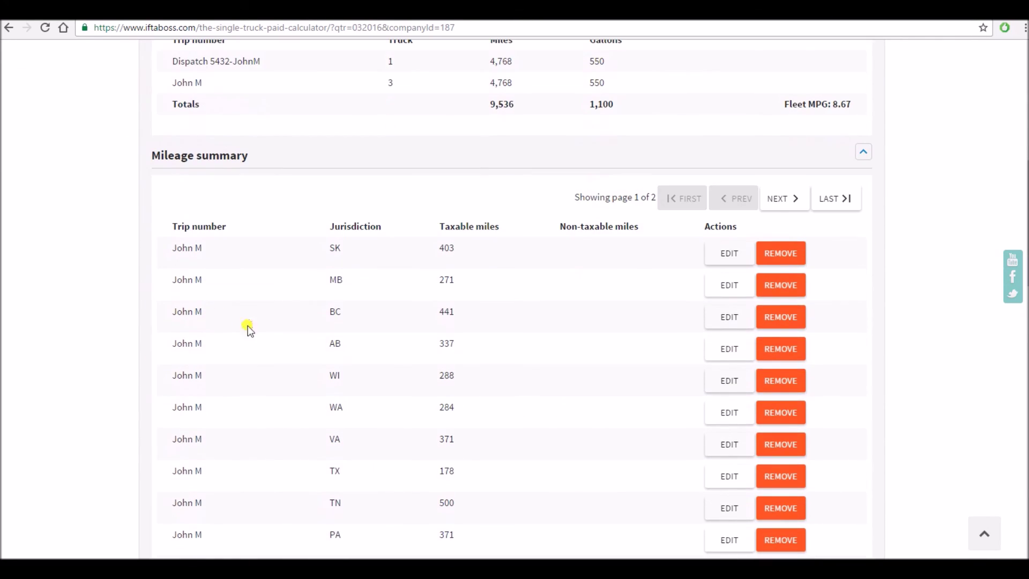
scroll(300, 345, "down", 1)
scroll(286, 329, "down", 2)
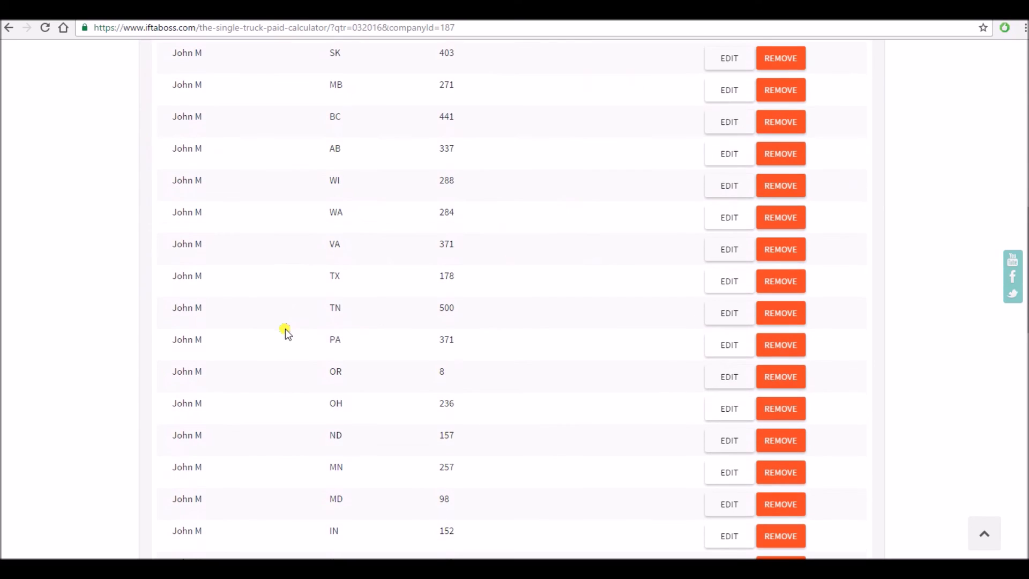
scroll(292, 340, "down", 2)
scroll(279, 341, "down", 3)
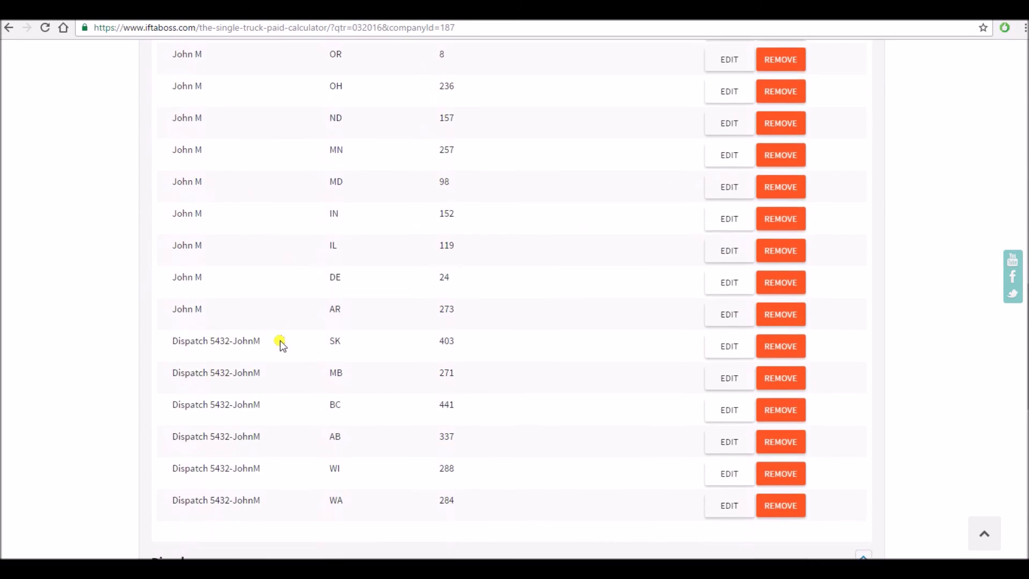
scroll(280, 348, "down", 4)
scroll(298, 340, "down", 2)
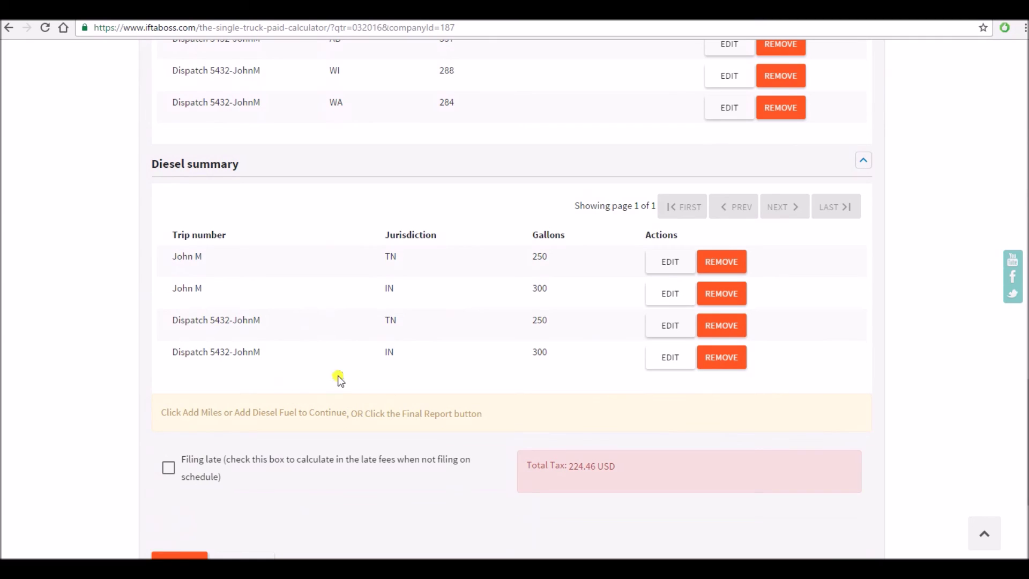
scroll(254, 387, "down", 3)
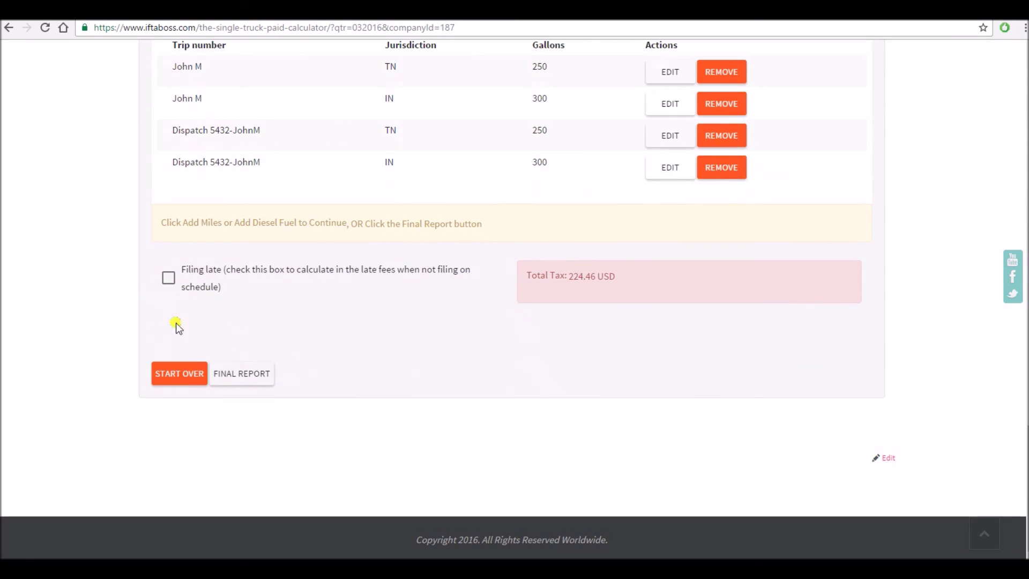
Open the return's Final Report and examine the miles, gallons and tax due for each jurisdiction.
left_click(225, 374)
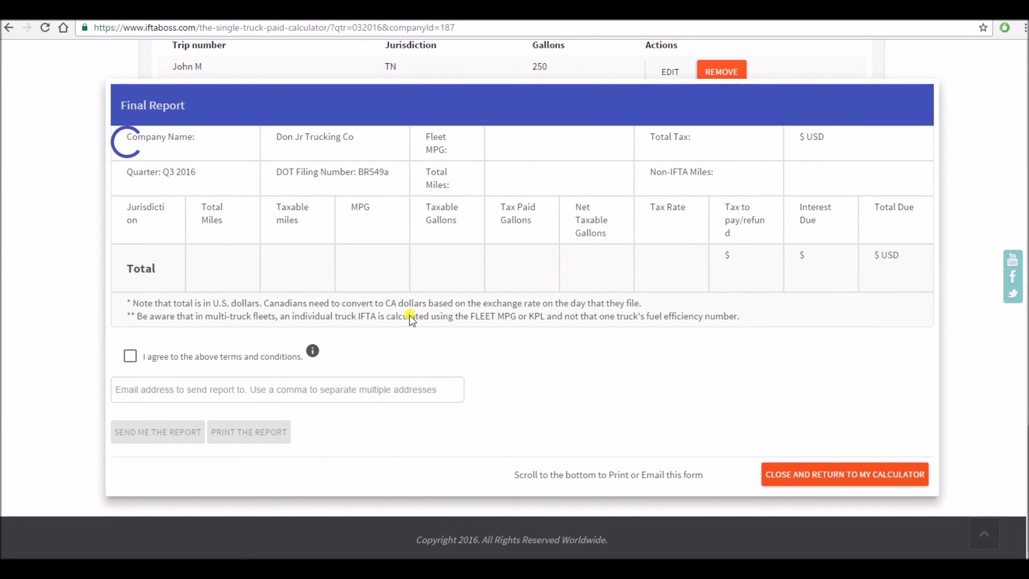
scroll(443, 268, "down", 6)
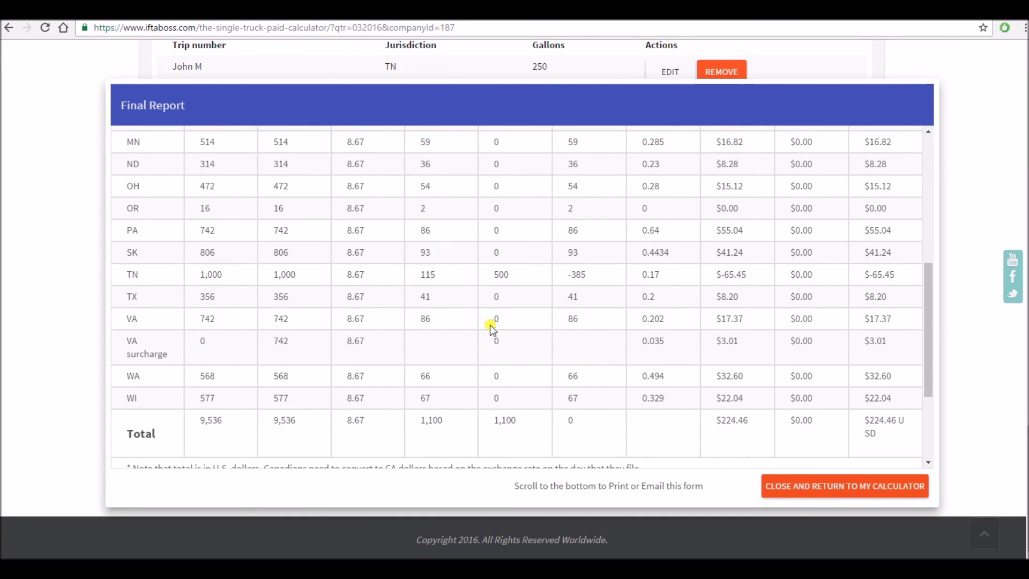
scroll(489, 325, "down", 3)
scroll(434, 330, "up", 8)
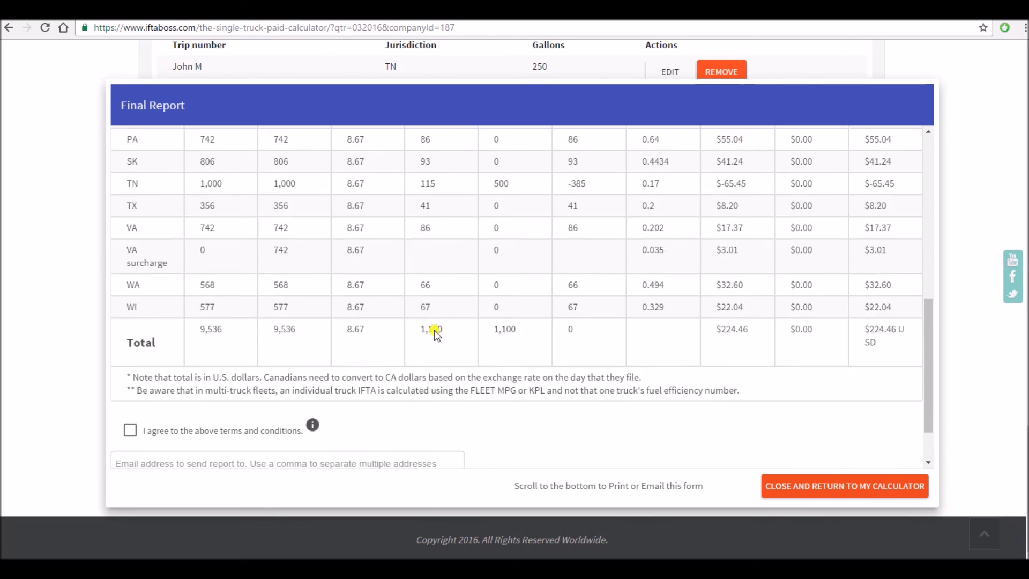